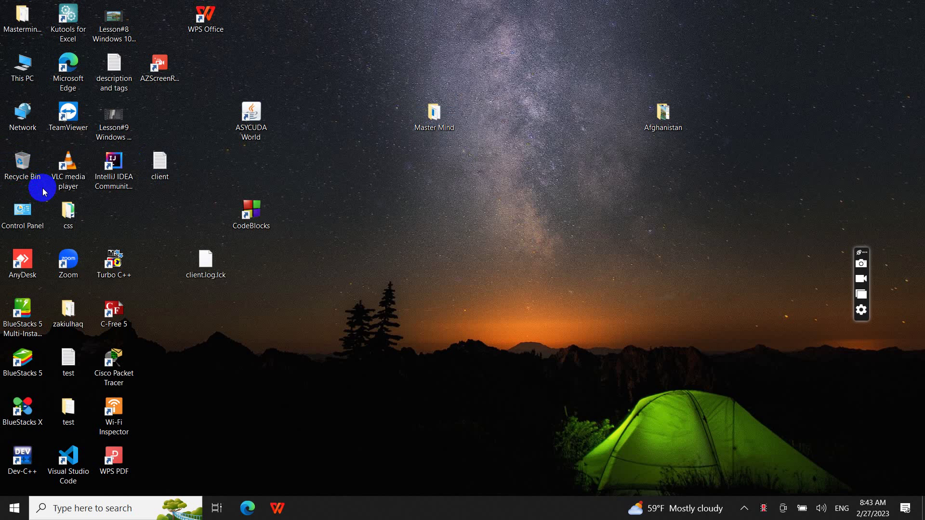
- Open the Flowers wallpaper folder at C:\Windows\Web\Wallpaper\Flowers
{"action": "left_click", "coordinate": [28, 177]}
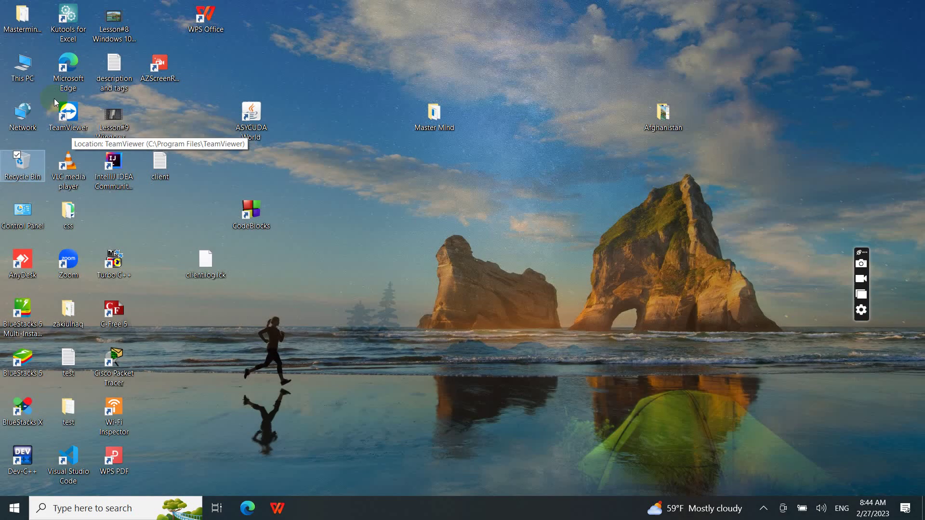
{"action": "double_click", "coordinate": [28, 77]}
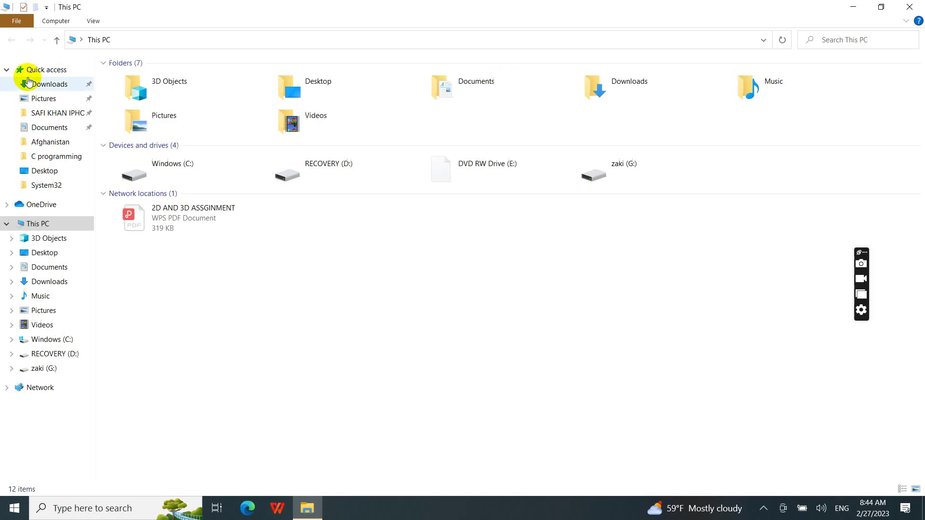
{"action": "double_click", "coordinate": [181, 179]}
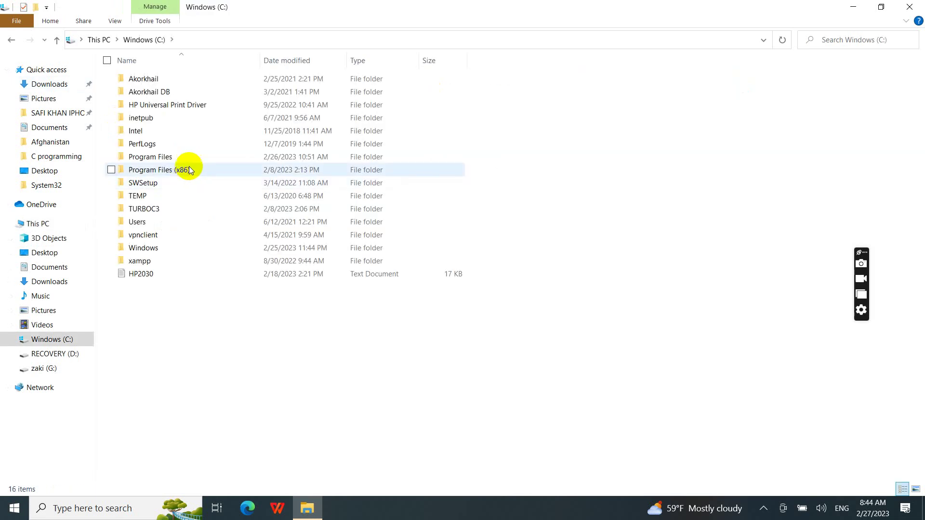
{"action": "double_click", "coordinate": [151, 254]}
{"action": "left_click", "coordinate": [150, 248]}
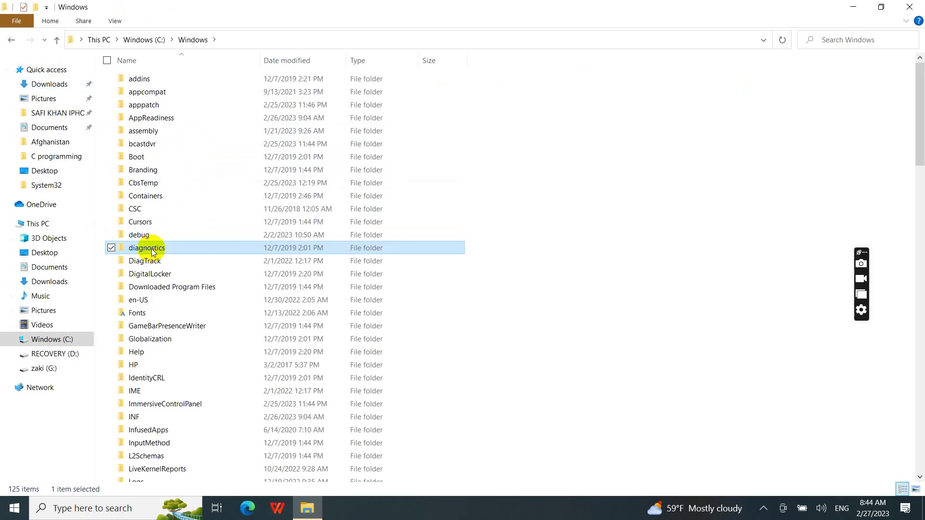
{"action": "type", "text": "web"}
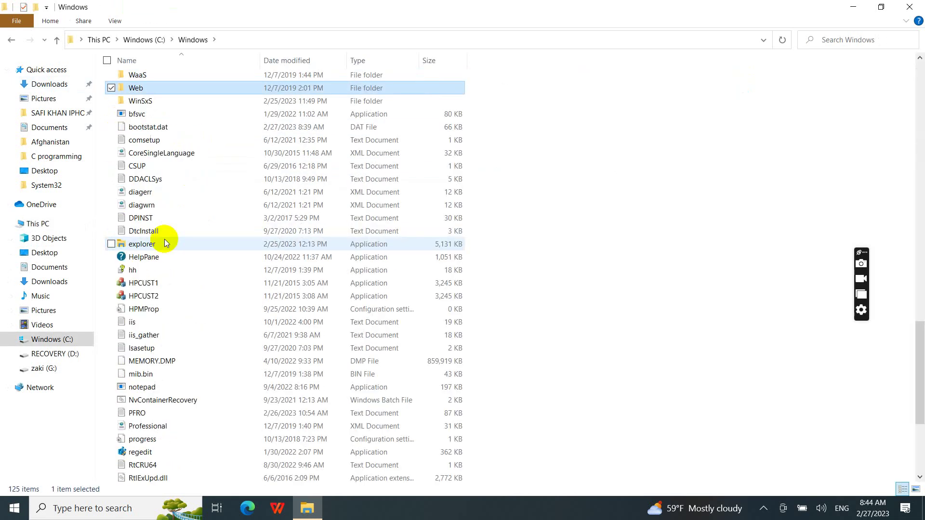
{"action": "double_click", "coordinate": [137, 89]}
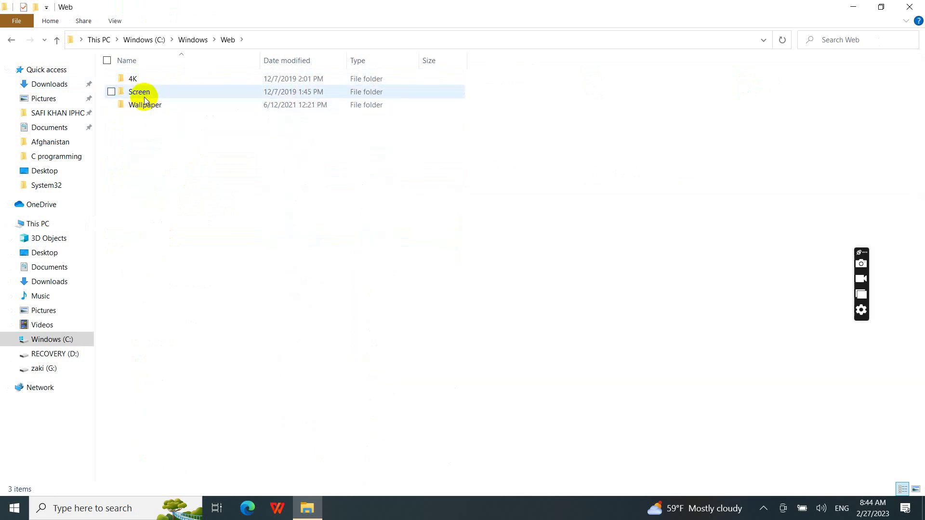
{"action": "double_click", "coordinate": [144, 105]}
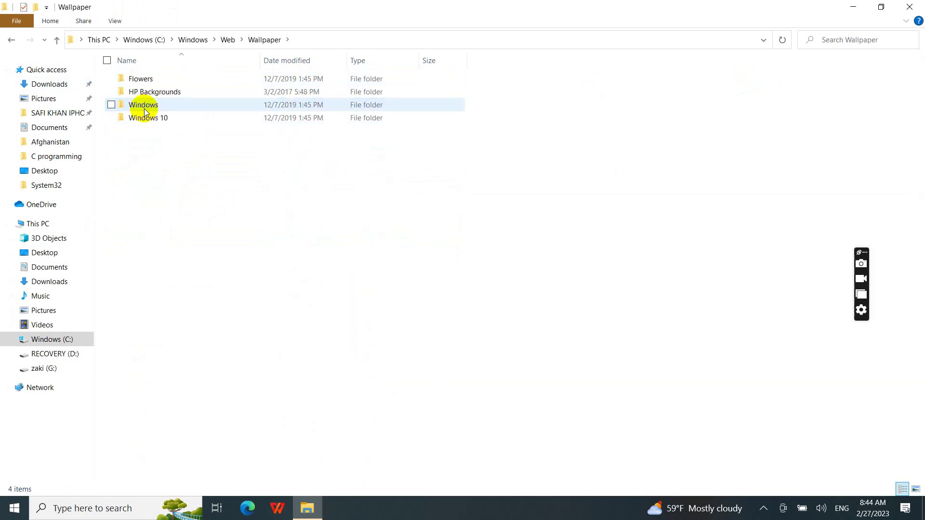
{"action": "double_click", "coordinate": [164, 82]}
- Copy all six flower images, img7 to img12, from the Flowers folder to the desktop and close the folder
{"action": "left_click_drag", "start_coordinate": [533, 159], "coordinate": [119, 68]}
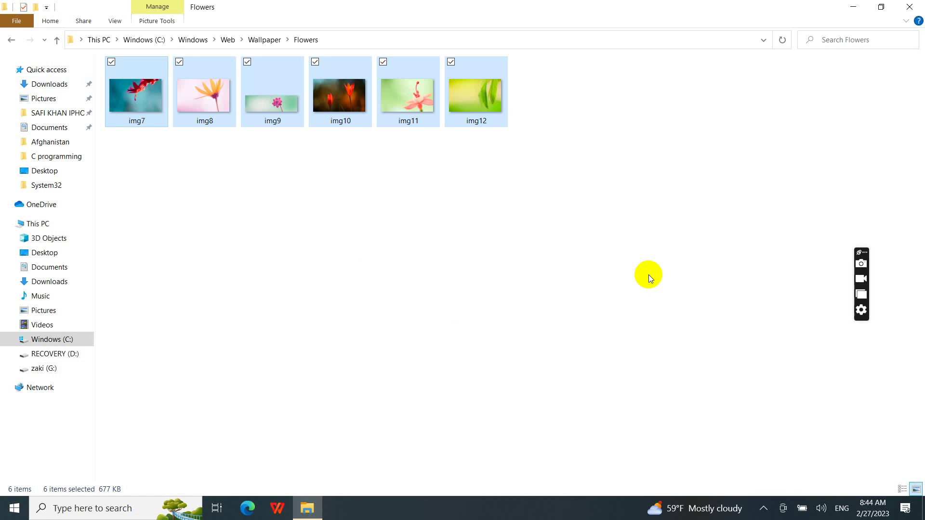
{"action": "left_click", "coordinate": [909, 7]}
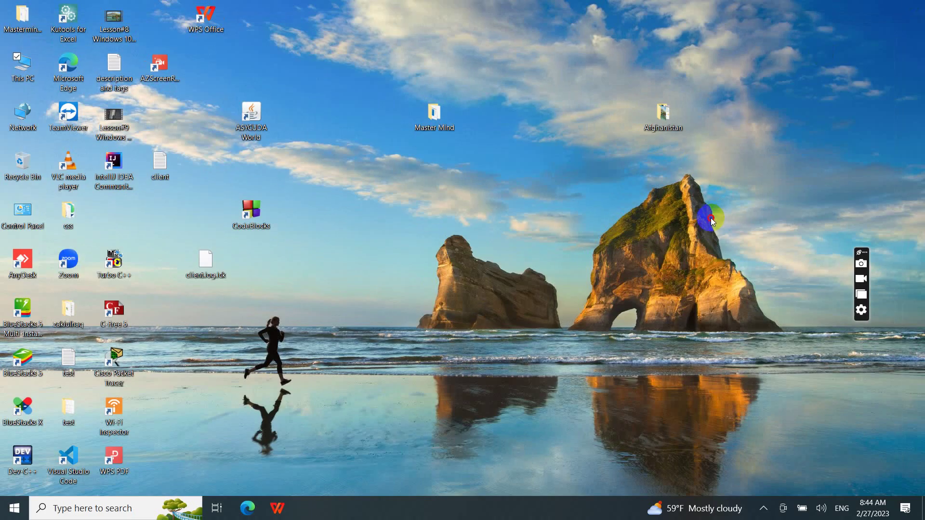
{"action": "key", "text": "ctrl+v"}
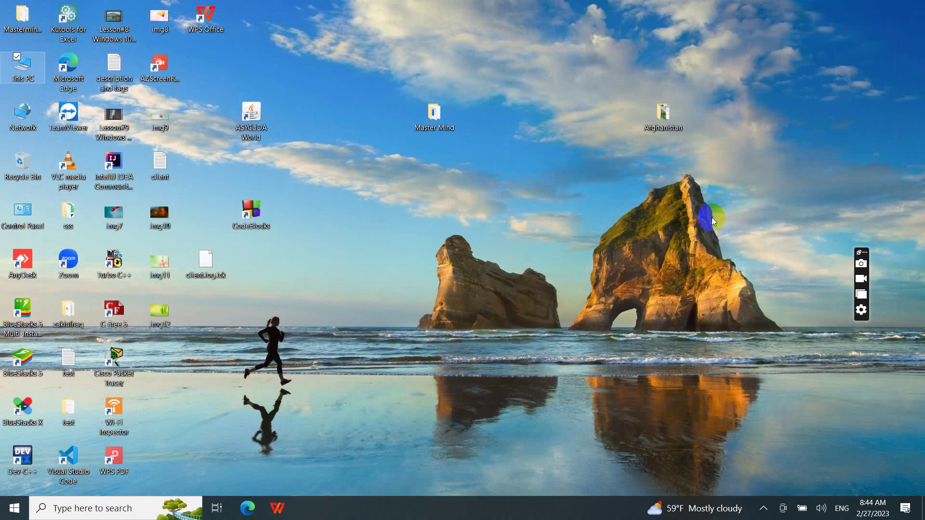
- Arrange img8, img9, img10, img11 and img12 in one column in the middle of the desktop, with the Master Mind folder between img8 and img9
{"action": "right_click", "coordinate": [354, 255]}
{"action": "mouse_move", "coordinate": [295, 267]}
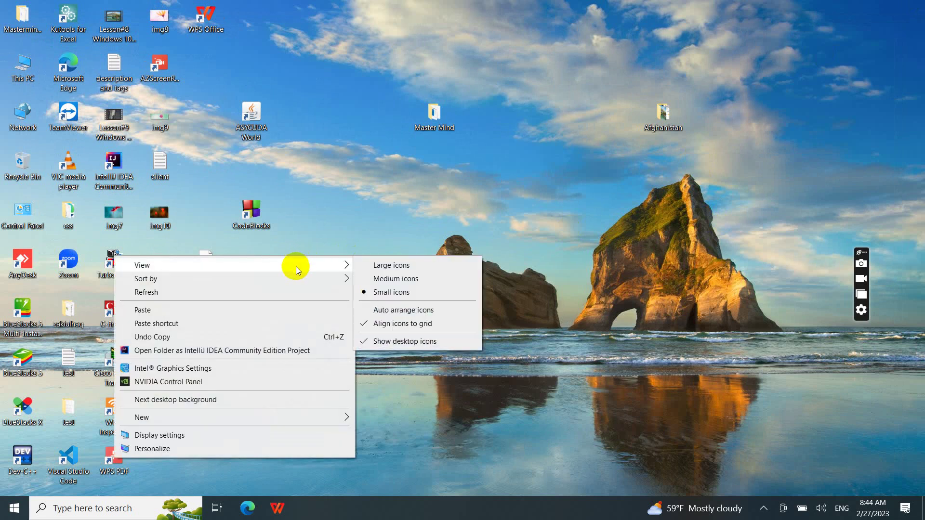
{"action": "left_click", "coordinate": [417, 139]}
{"action": "left_click_drag", "start_coordinate": [160, 18], "coordinate": [447, 20]}
{"action": "left_click_drag", "start_coordinate": [435, 112], "coordinate": [443, 70]}
{"action": "left_click_drag", "start_coordinate": [169, 104], "coordinate": [436, 104]}
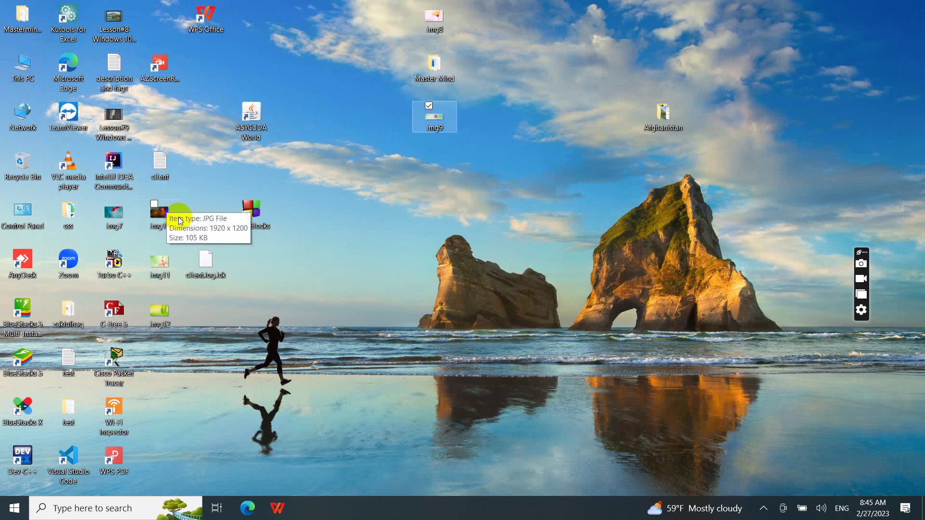
{"action": "left_click_drag", "start_coordinate": [179, 220], "coordinate": [440, 163]}
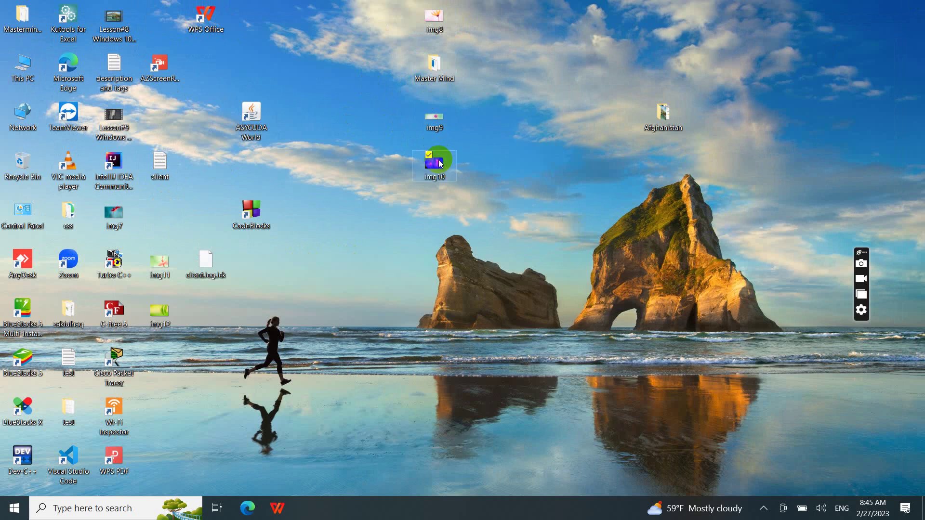
{"action": "left_click_drag", "start_coordinate": [164, 266], "coordinate": [439, 209]}
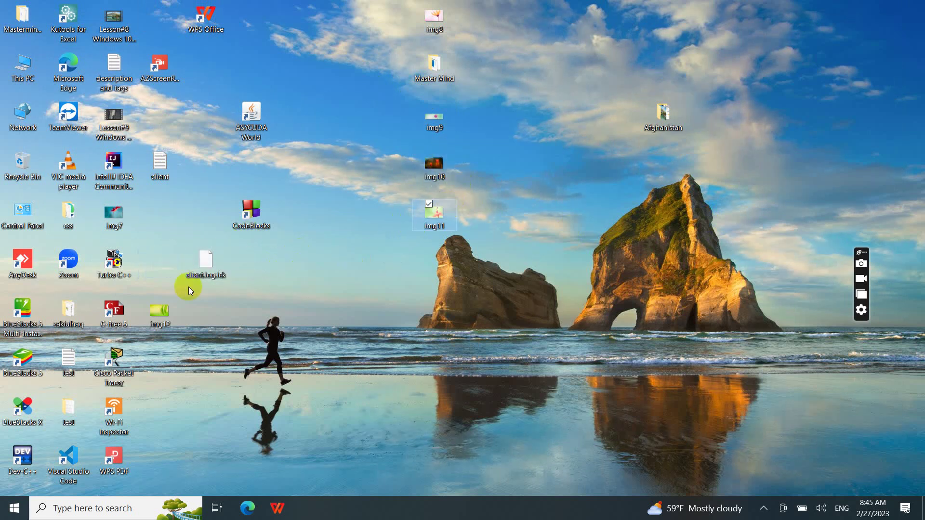
{"action": "left_click_drag", "start_coordinate": [159, 311], "coordinate": [433, 269]}
- View image 001 in the test folder and the contents of the test text file, closing each one
{"action": "double_click", "coordinate": [67, 418]}
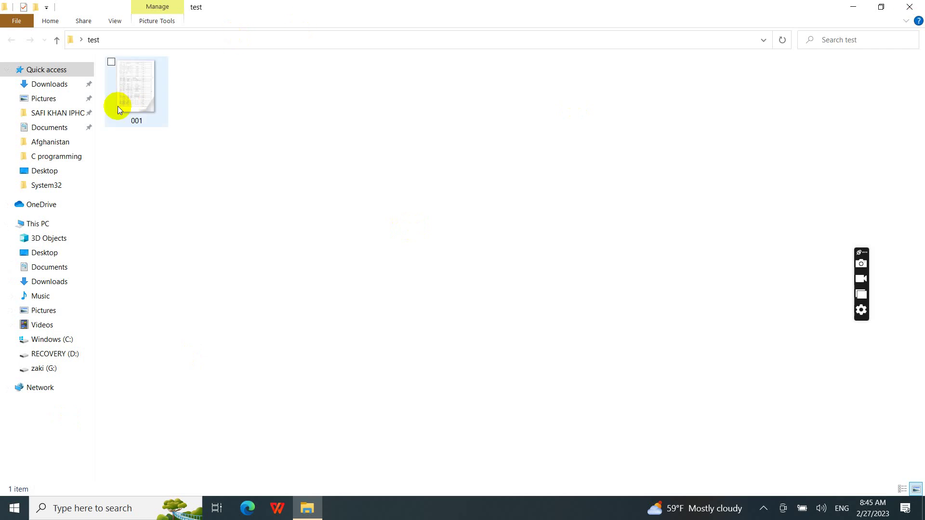
{"action": "left_click", "coordinate": [118, 106]}
{"action": "double_click", "coordinate": [117, 106]}
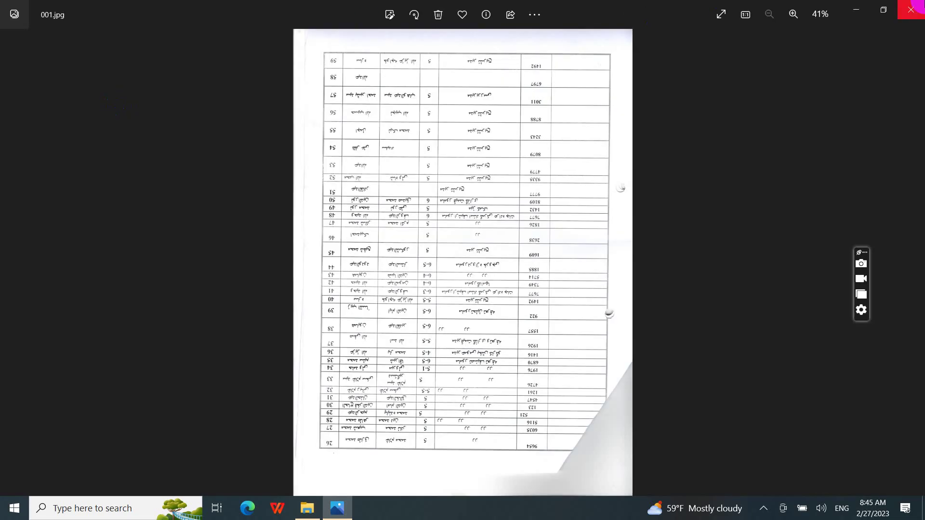
{"action": "left_click", "coordinate": [915, 6]}
{"action": "left_click", "coordinate": [915, 7]}
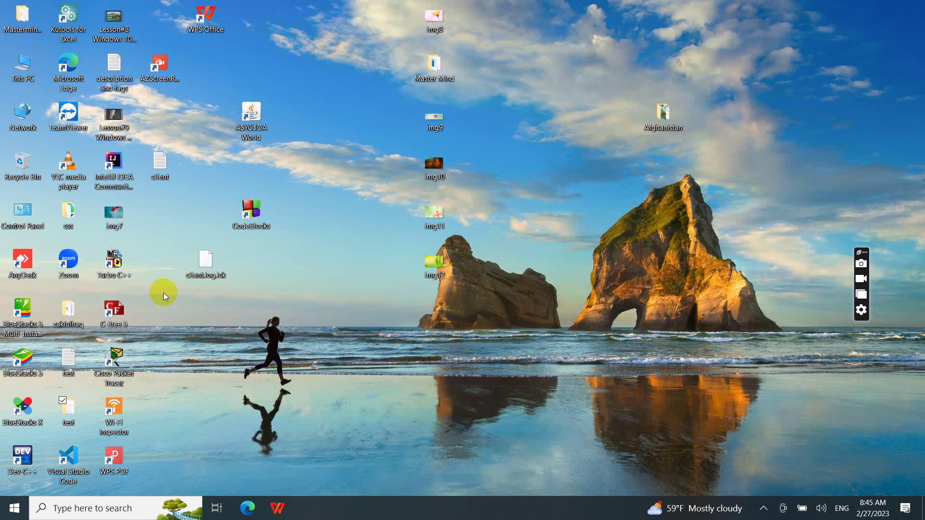
{"action": "double_click", "coordinate": [68, 359]}
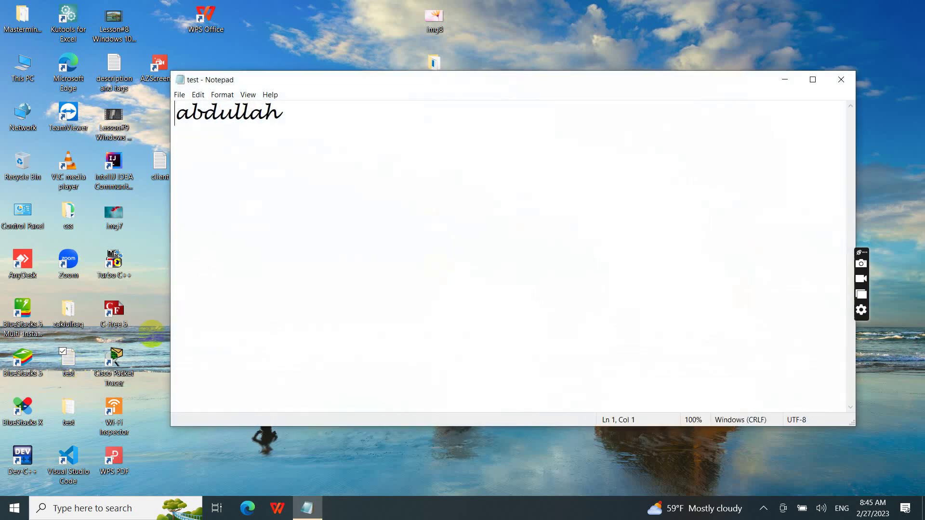
{"action": "left_click", "coordinate": [840, 80]}
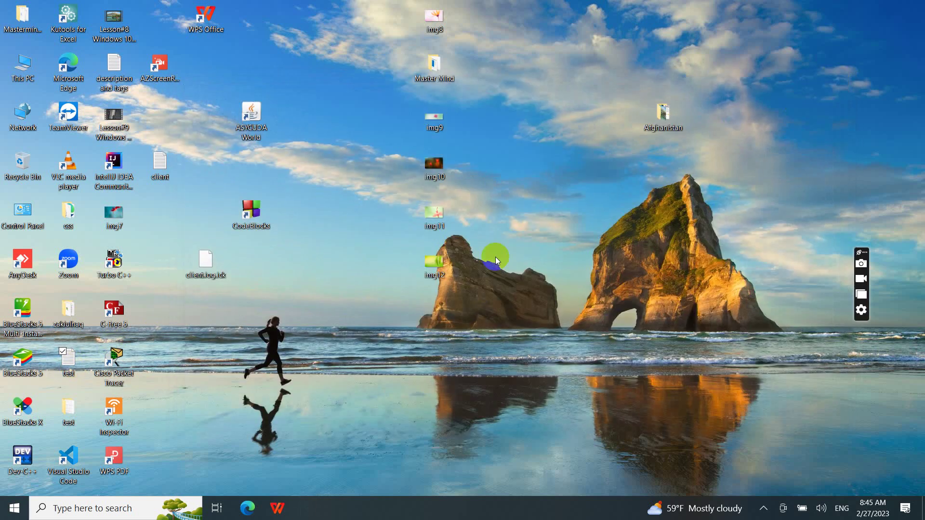
- Place img7 and the test text file below img12 in the image column, and delete img8 from the desktop
{"action": "left_click_drag", "start_coordinate": [68, 362], "coordinate": [455, 316]}
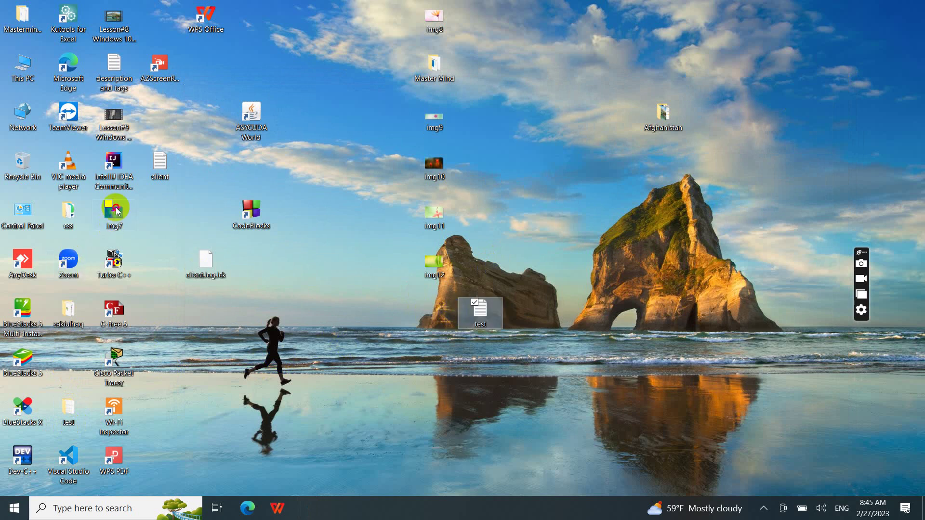
{"action": "left_click_drag", "start_coordinate": [115, 214], "coordinate": [434, 360]}
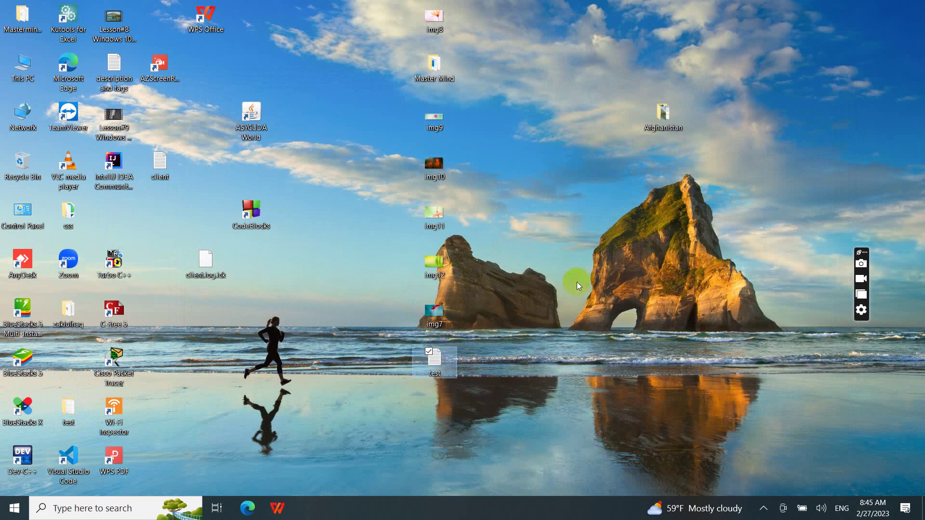
{"action": "left_click", "coordinate": [436, 27]}
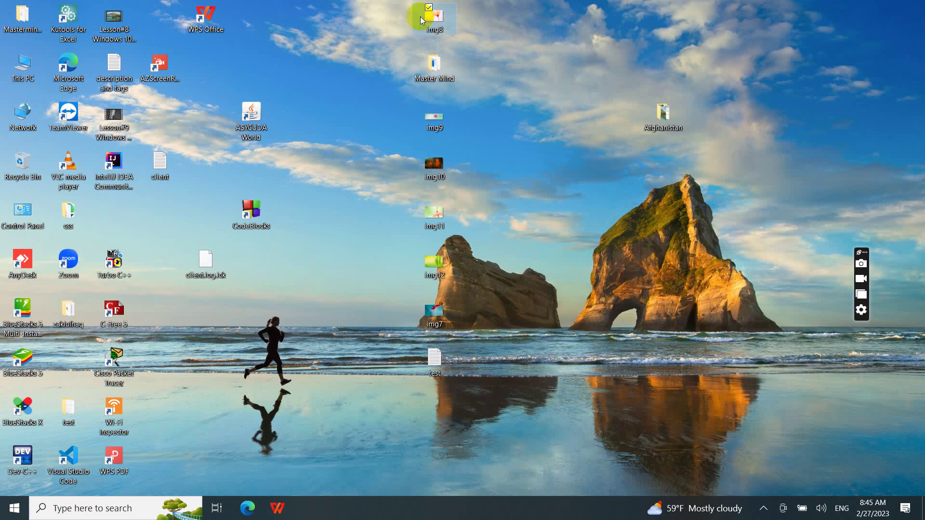
{"action": "key", "text": "Delete"}
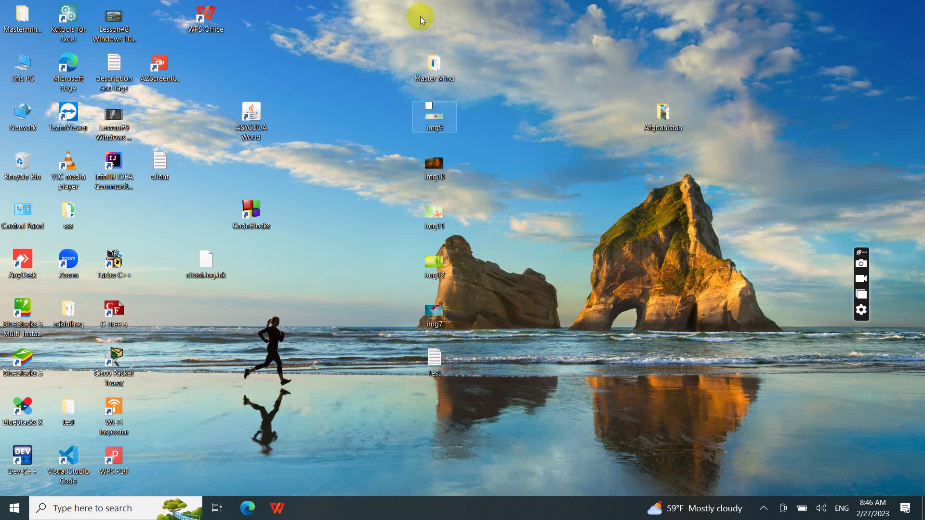
- Move the Lesson#8 file to the top of the desktop's image column and the Lesson#9 file below the test text file
{"action": "left_click", "coordinate": [125, 22]}
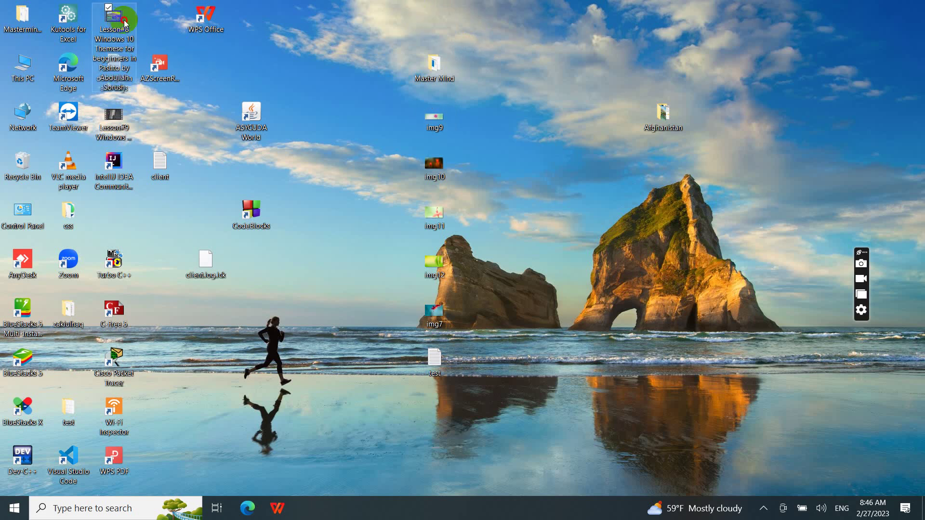
{"action": "left_click_drag", "start_coordinate": [124, 21], "coordinate": [444, 22]}
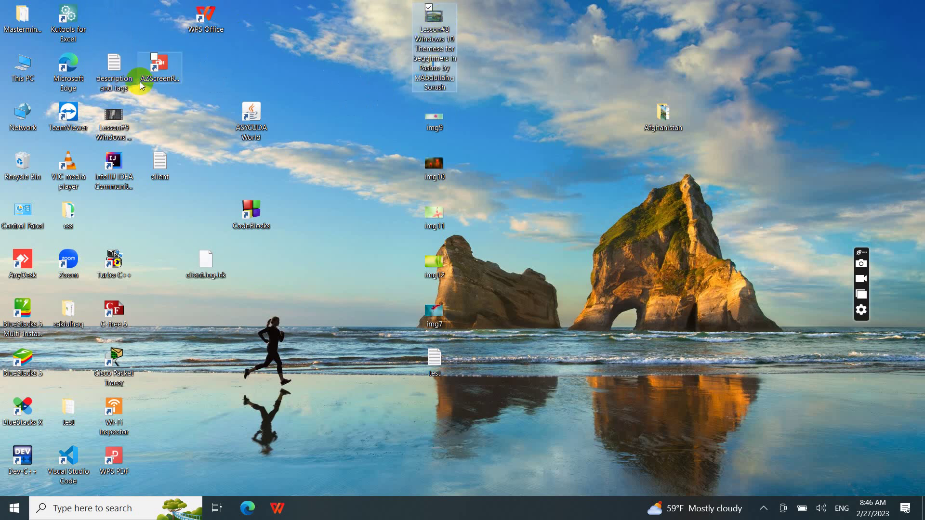
{"action": "left_click_drag", "start_coordinate": [116, 110], "coordinate": [446, 388]}
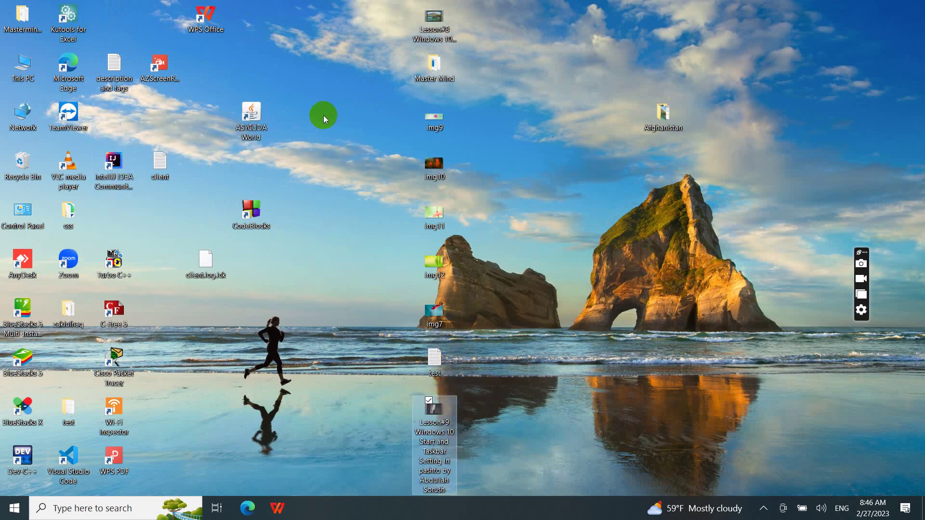
- Check the Recycle Bin for the deleted image and close it
{"action": "double_click", "coordinate": [32, 176]}
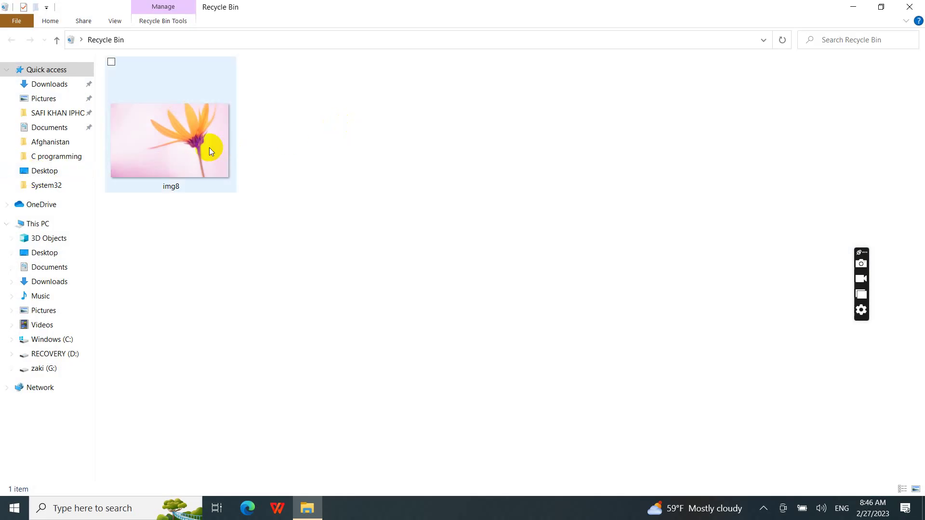
{"action": "left_click", "coordinate": [899, 15]}
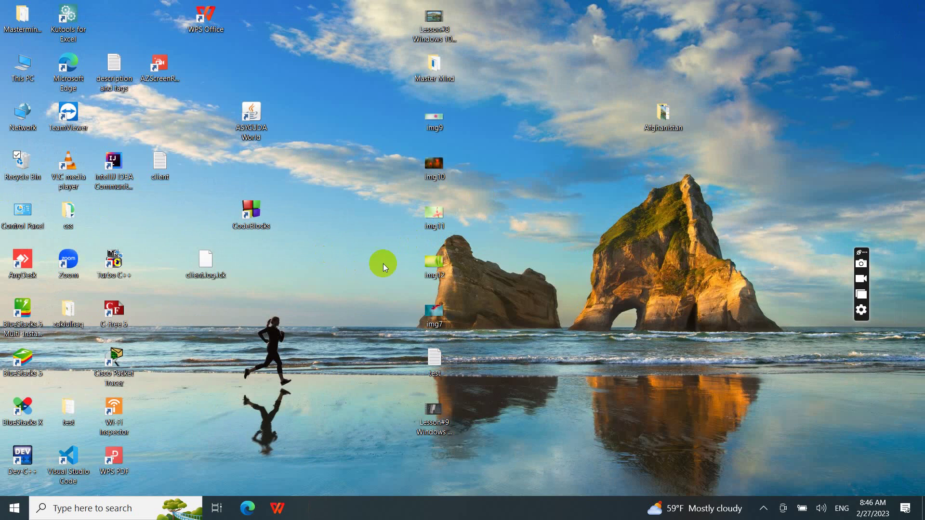
- Delete img11 from the desktop
{"action": "left_click", "coordinate": [443, 218]}
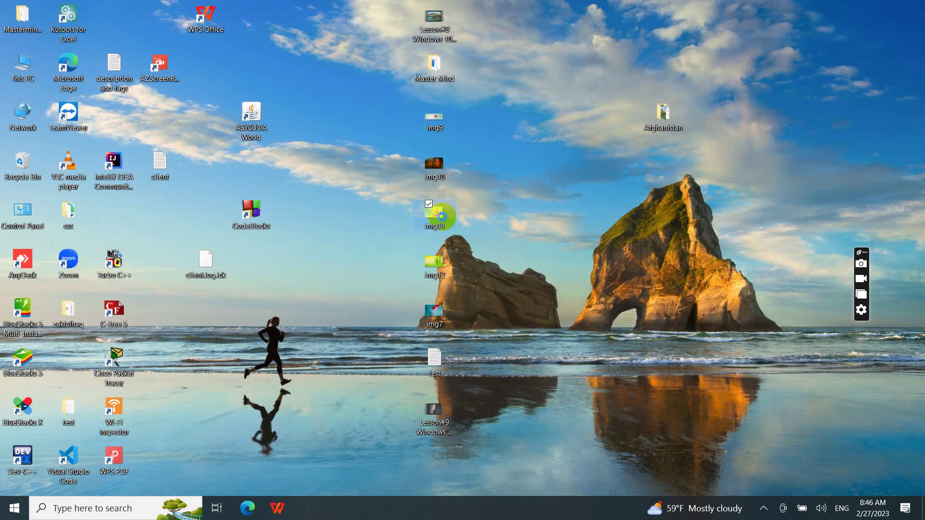
{"action": "right_click", "coordinate": [443, 218]}
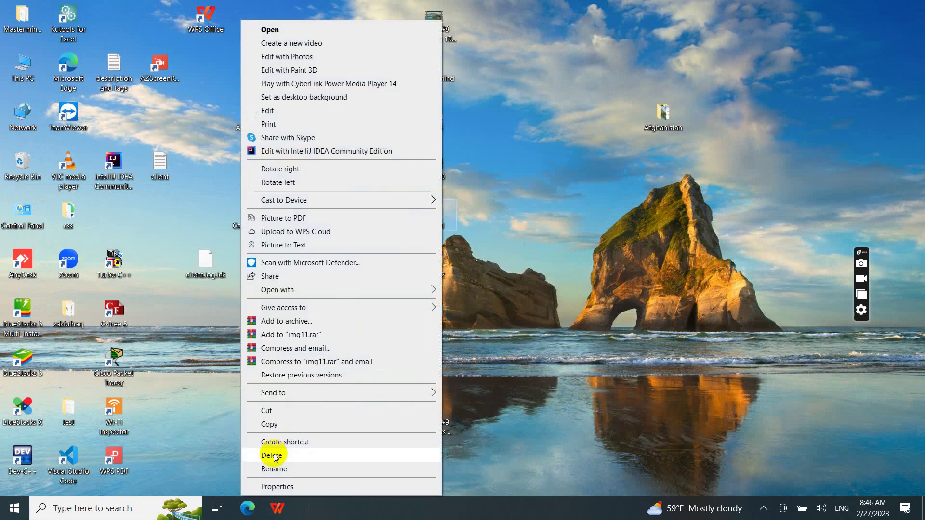
{"action": "left_click", "coordinate": [275, 456]}
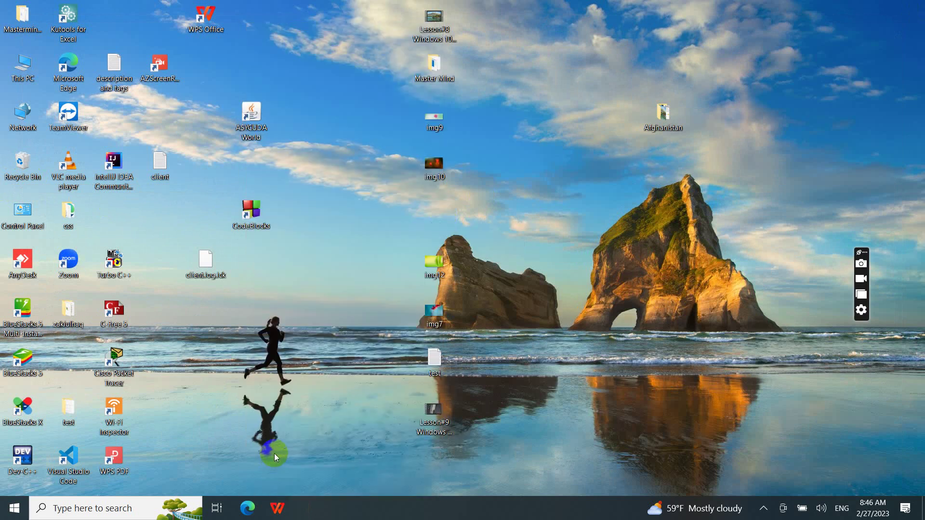
- Restore img8 and img11 together from the Recycle Bin and close its window
{"action": "double_click", "coordinate": [24, 182]}
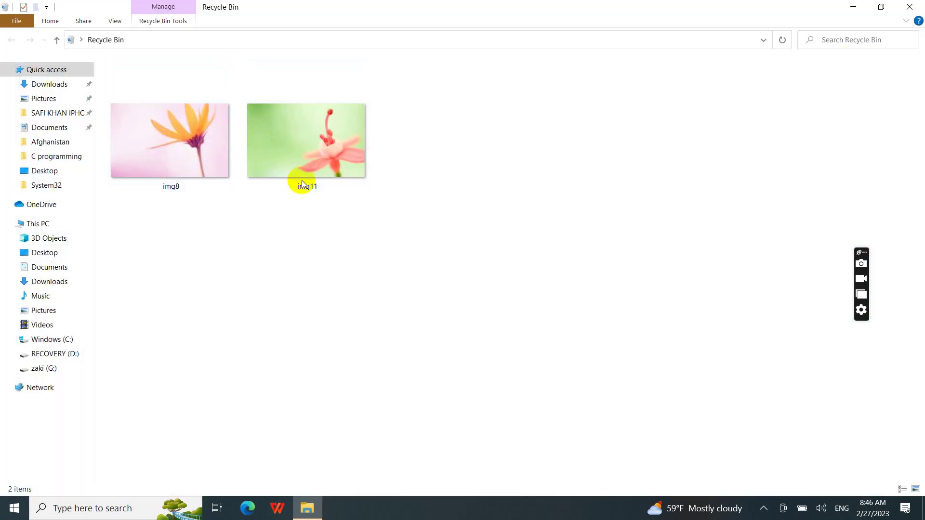
{"action": "right_click", "coordinate": [310, 158]}
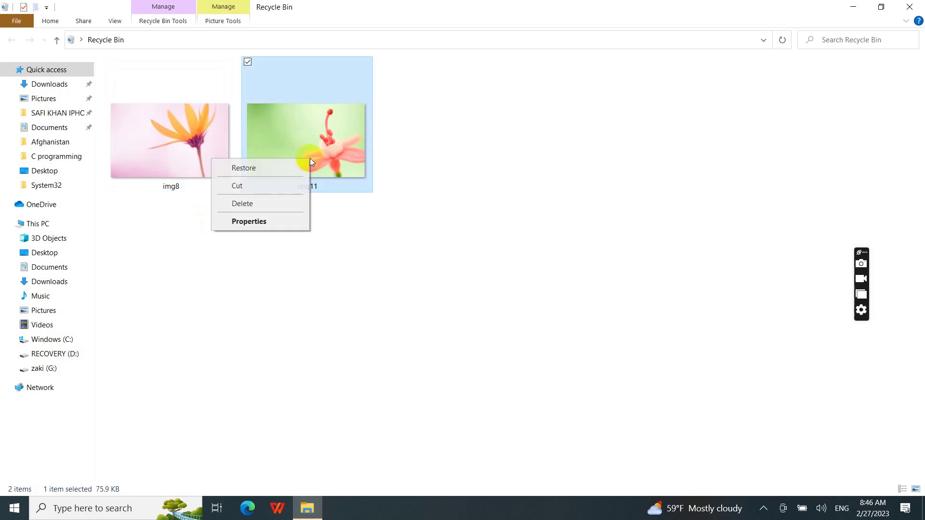
{"action": "left_click", "coordinate": [149, 218]}
{"action": "left_click", "coordinate": [159, 221]}
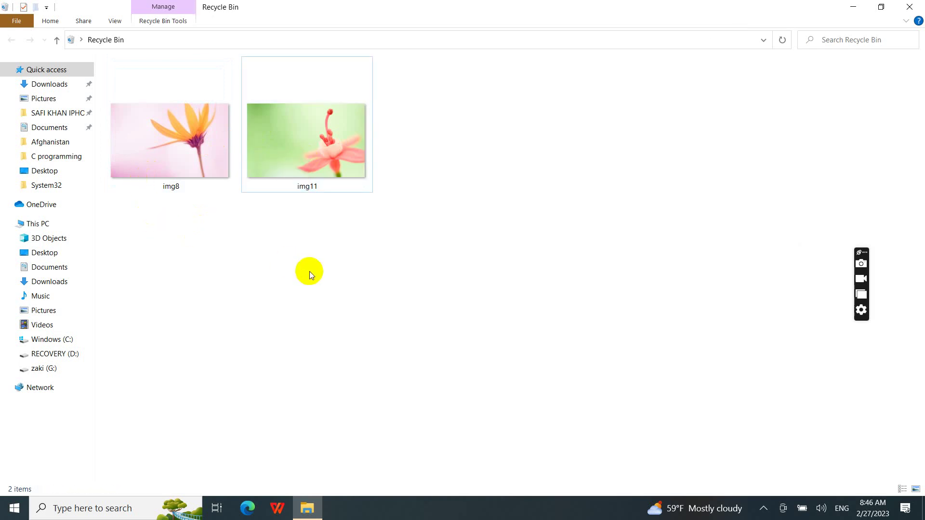
{"action": "left_click_drag", "start_coordinate": [381, 269], "coordinate": [191, 113]}
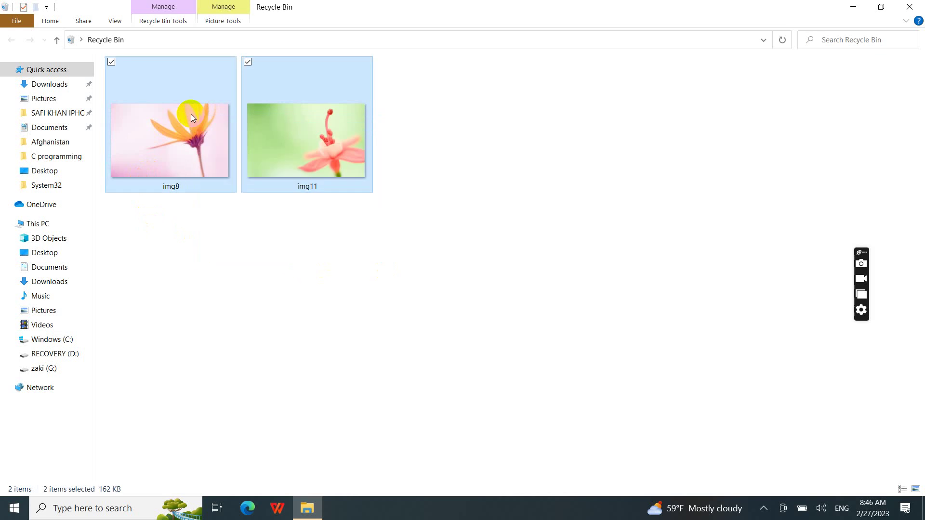
{"action": "right_click", "coordinate": [190, 114]}
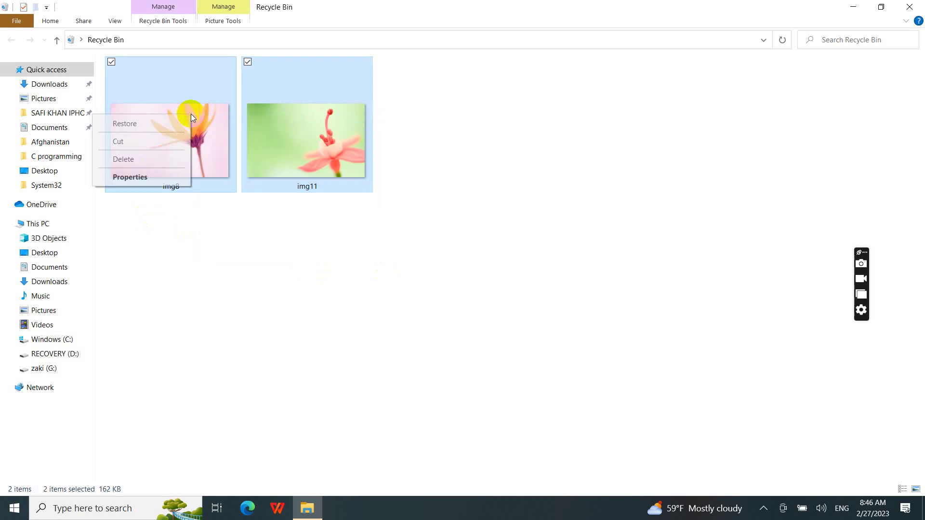
{"action": "left_click", "coordinate": [168, 123]}
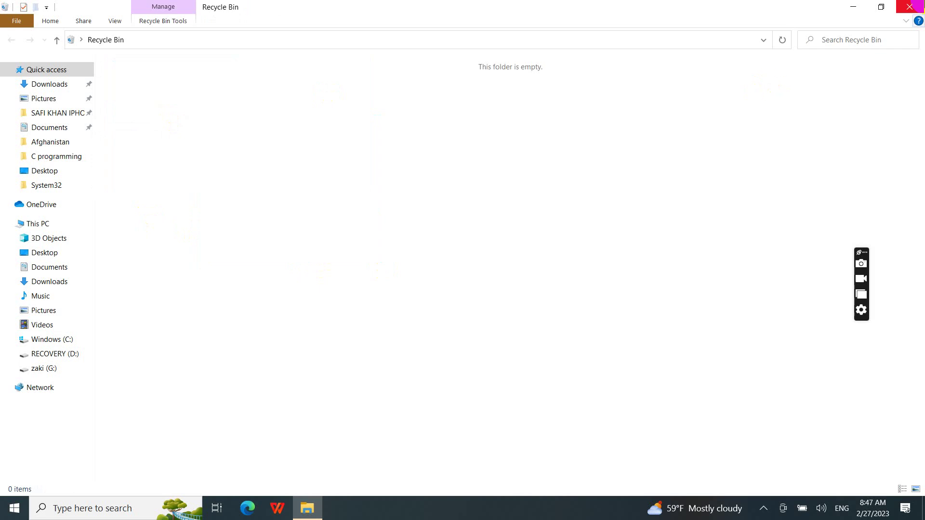
{"action": "left_click", "coordinate": [909, 6]}
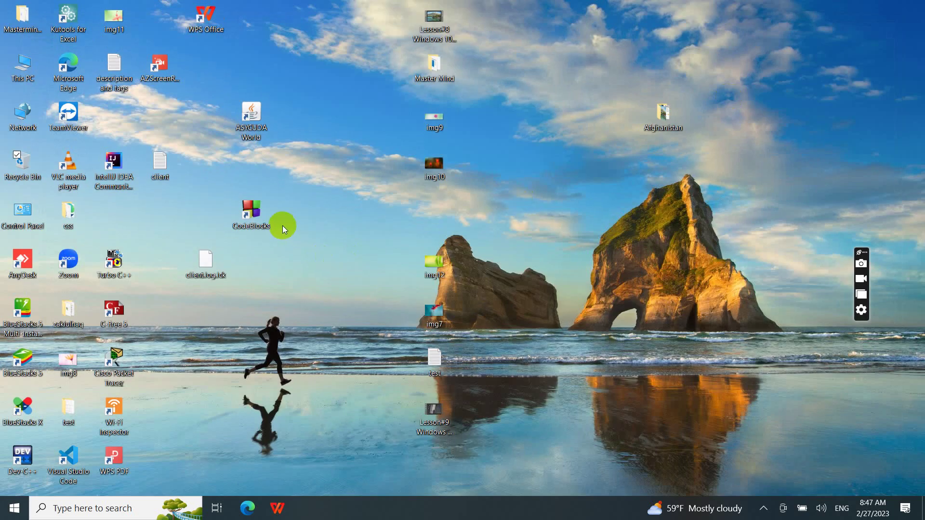
- Move img11 between img10 and img12 in the desktop's image column, and img8 below the Lesson#9 file
{"action": "left_click_drag", "start_coordinate": [118, 24], "coordinate": [420, 212]}
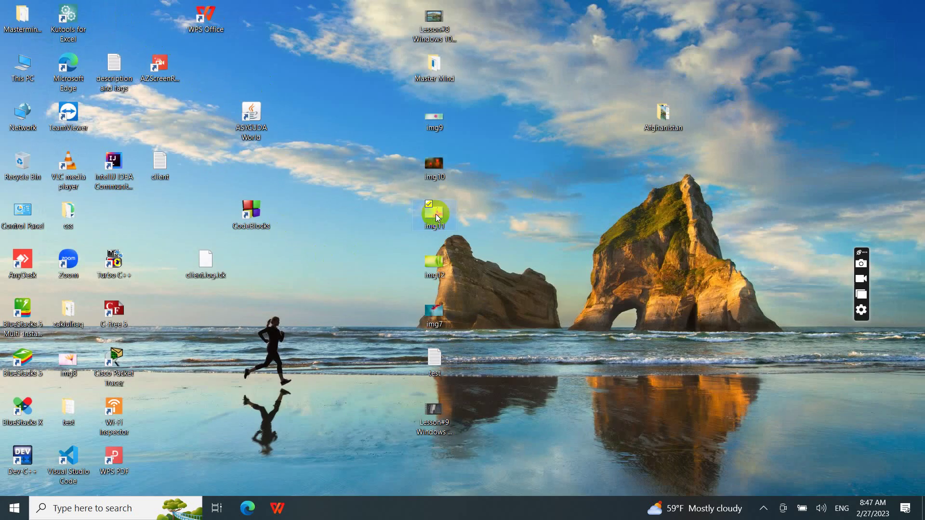
{"action": "left_click", "coordinate": [76, 364]}
{"action": "left_click_drag", "start_coordinate": [427, 419], "coordinate": [450, 463]}
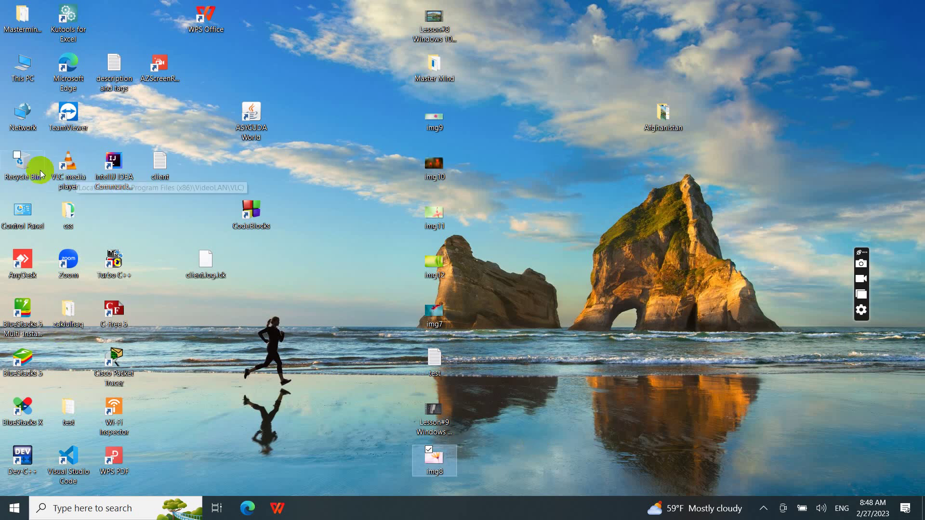
- Check the contents of the Recycle Bin and close it
{"action": "right_click", "coordinate": [25, 166]}
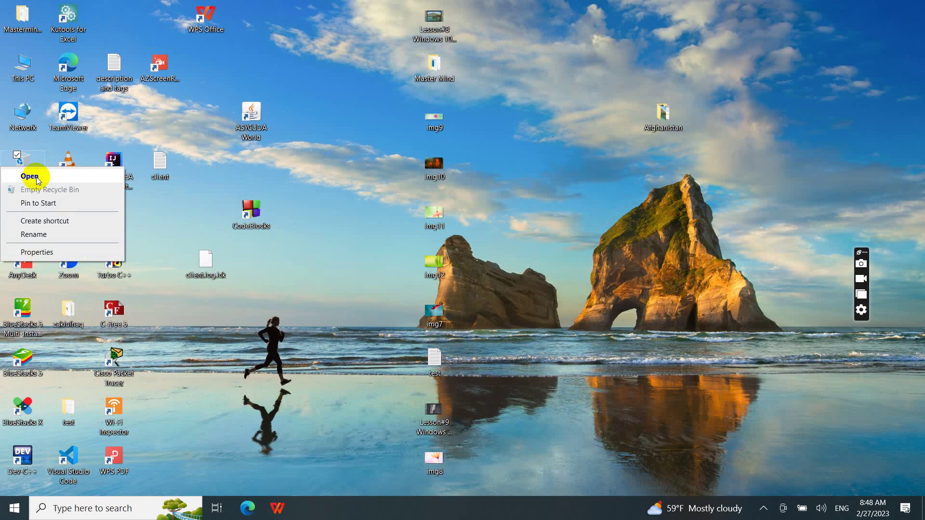
{"action": "left_click", "coordinate": [30, 177]}
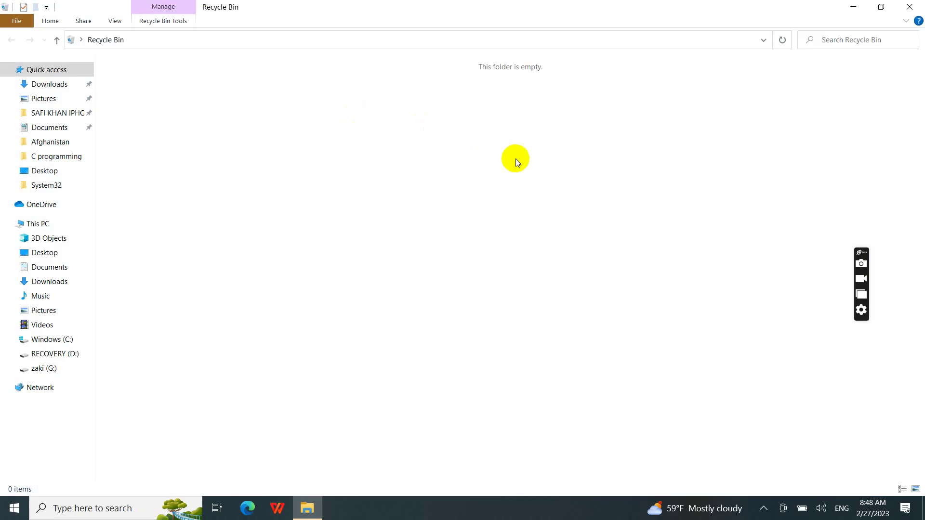
{"action": "left_click", "coordinate": [909, 7]}
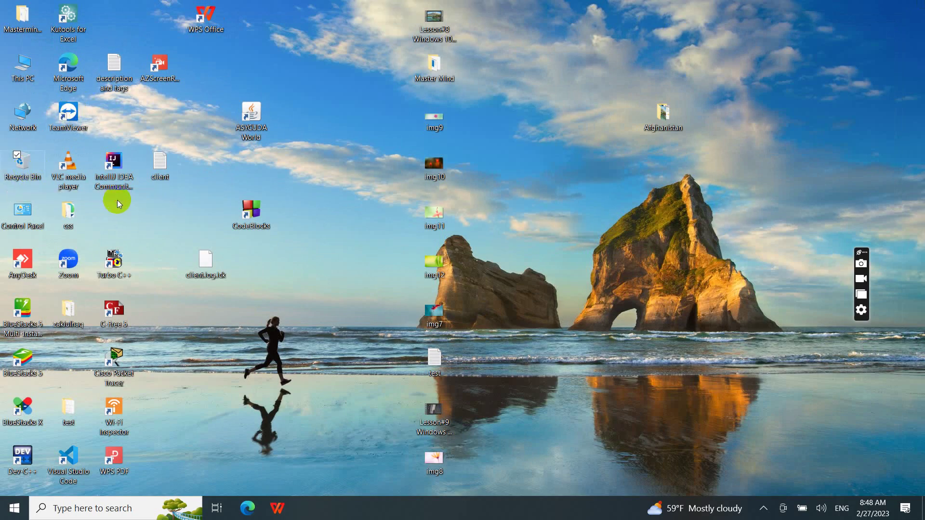
{"action": "right_click", "coordinate": [34, 166]}
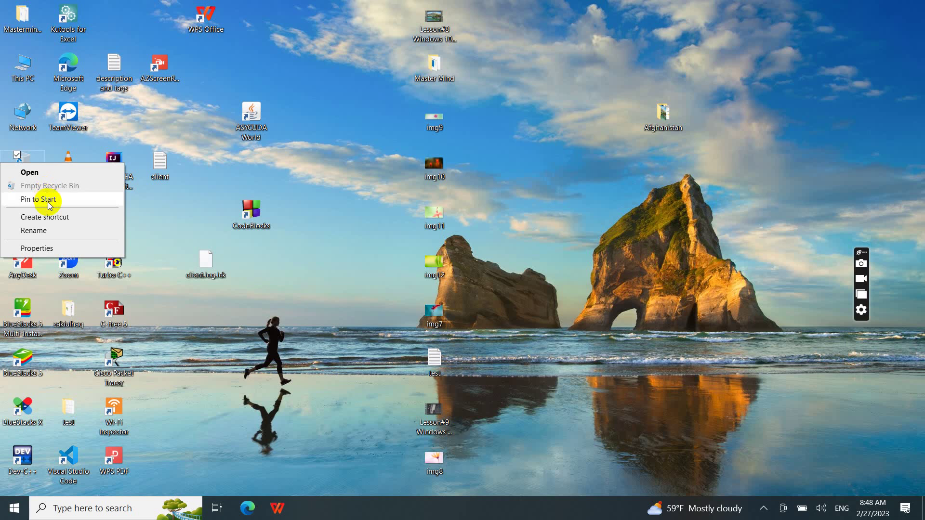
{"action": "left_click", "coordinate": [14, 508]}
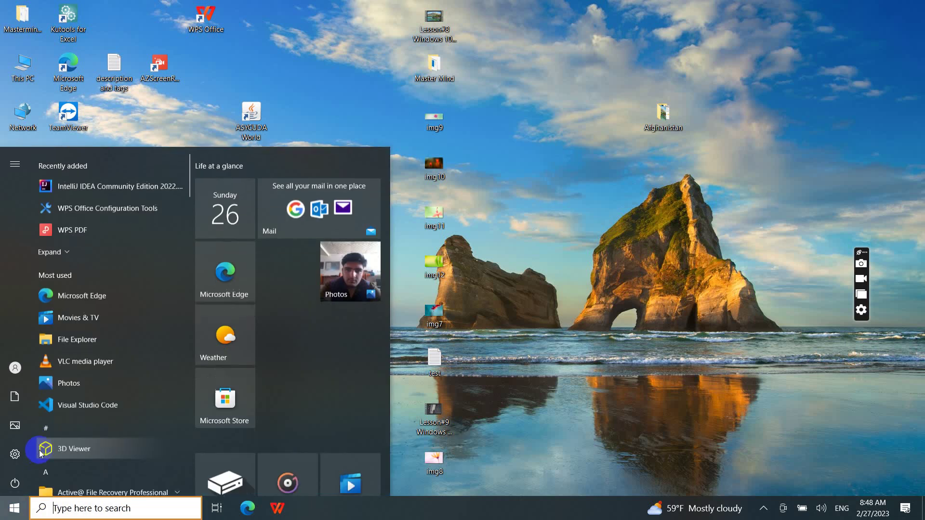
{"action": "left_click", "coordinate": [570, 229]}
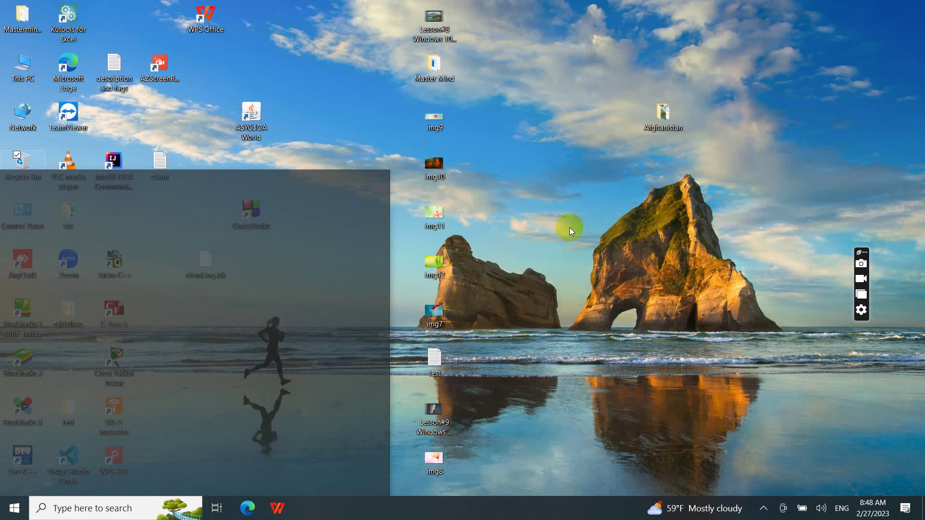
- Review the Recycle Bin properties for the C: and G: drives and close them without changes
{"action": "right_click", "coordinate": [20, 160]}
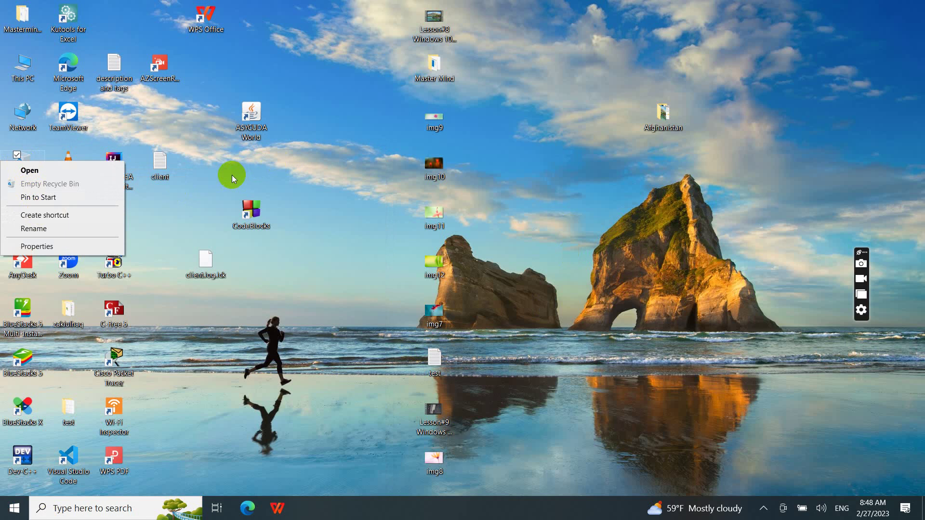
{"action": "left_click", "coordinate": [54, 247]}
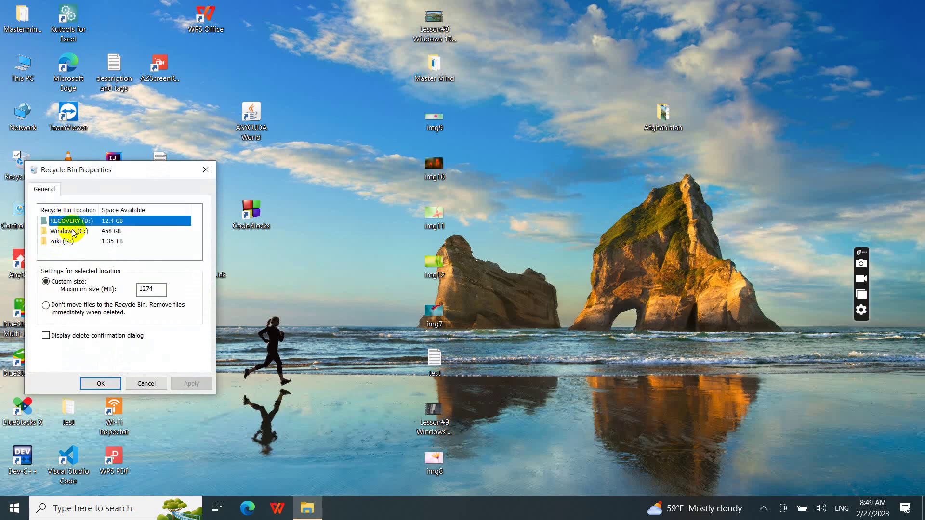
{"action": "left_click", "coordinate": [74, 235]}
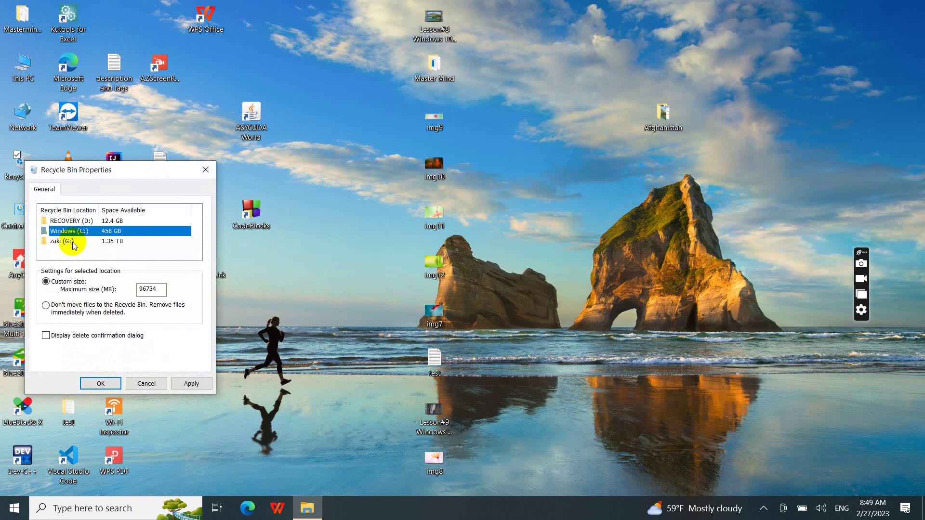
{"action": "left_click", "coordinate": [74, 243]}
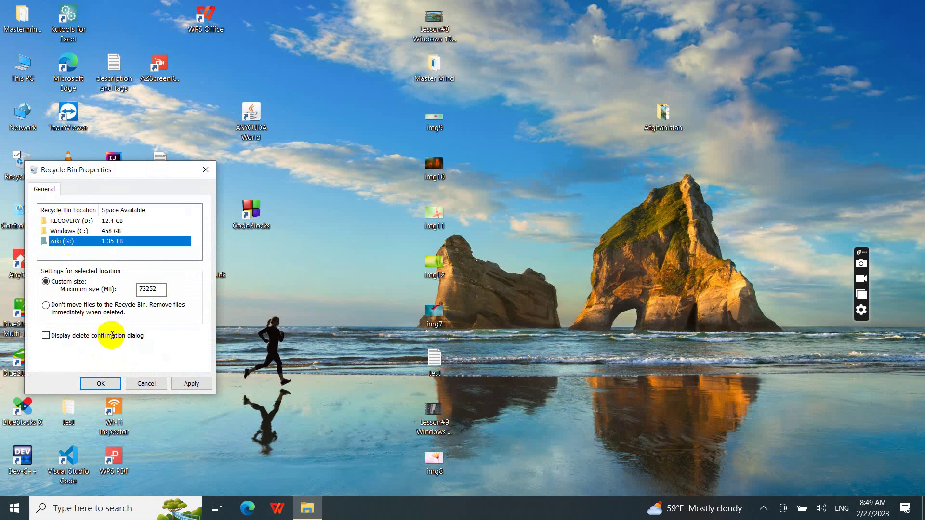
{"action": "left_click", "coordinate": [206, 170]}
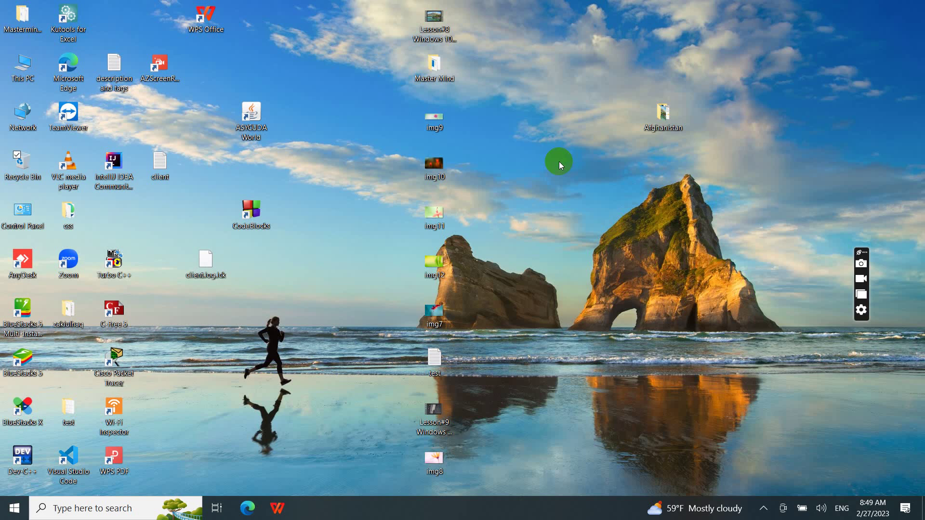
- Delete the Lesson#9 video from the desktop
{"action": "left_click", "coordinate": [429, 411]}
{"action": "key", "text": "Delete"}
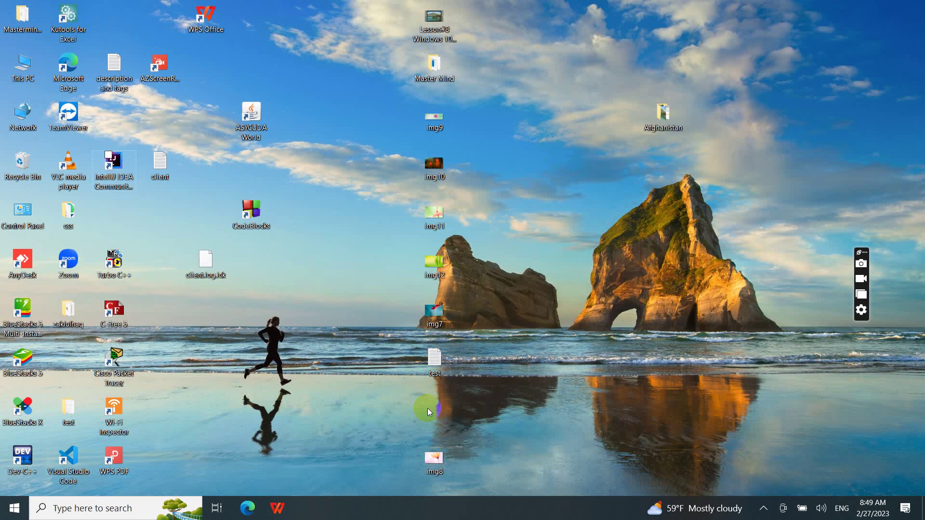
{"action": "left_click", "coordinate": [426, 409]}
- Restore the Lesson#9 video from the Recycle Bin and move it back below the test text file on the desktop
{"action": "double_click", "coordinate": [23, 164]}
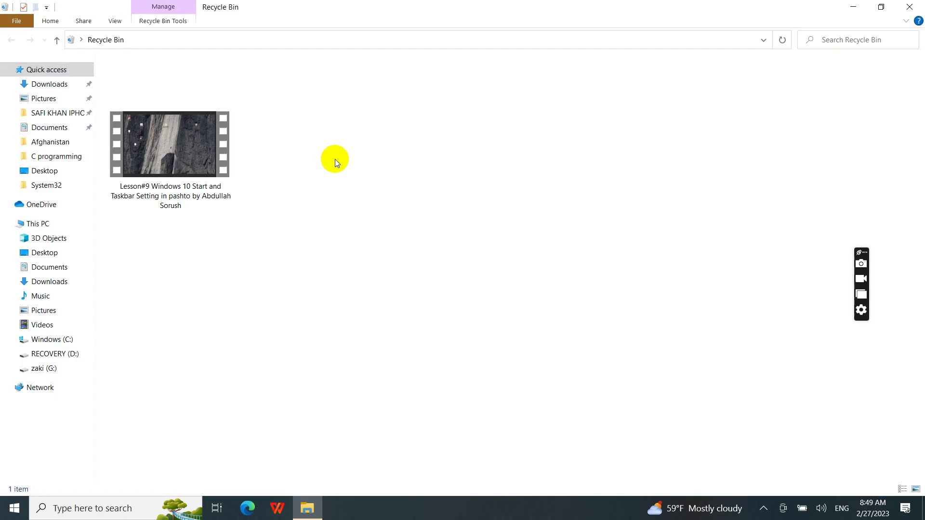
{"action": "left_click", "coordinate": [227, 148]}
{"action": "right_click", "coordinate": [227, 155]}
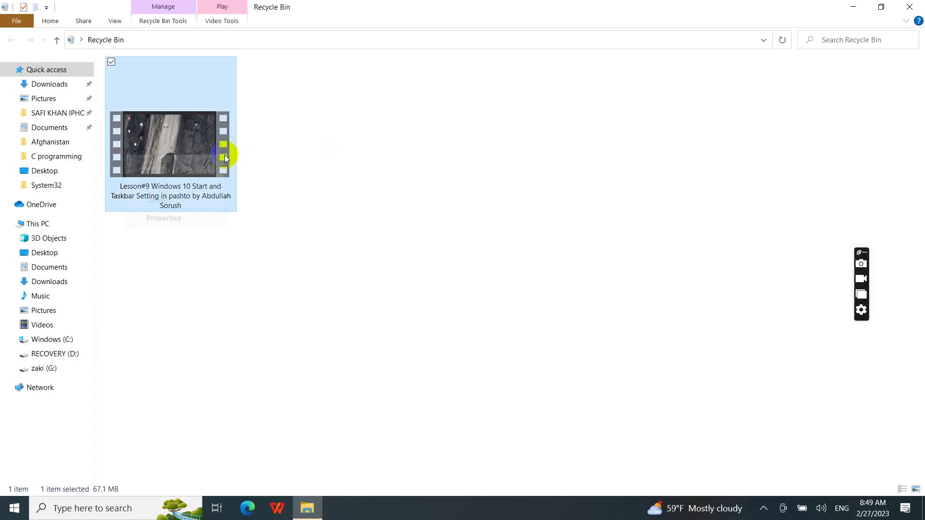
{"action": "left_click", "coordinate": [179, 165]}
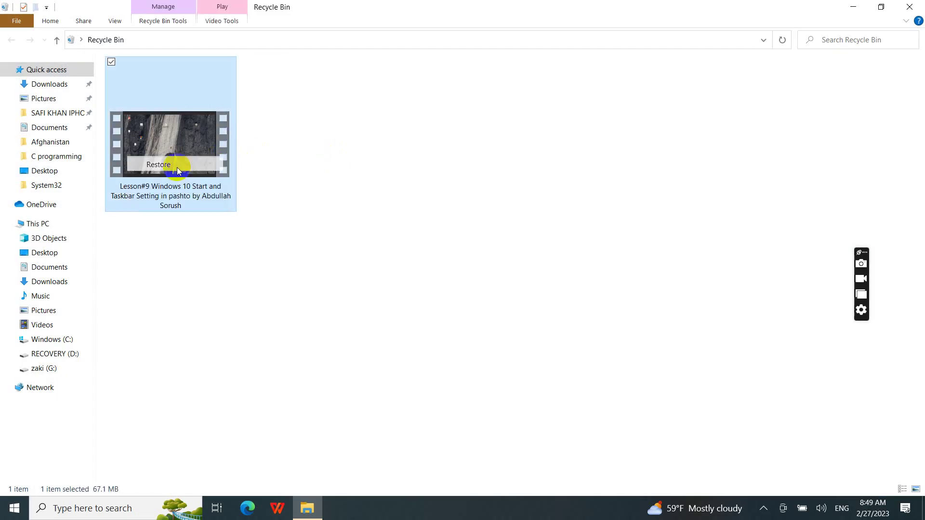
{"action": "left_click", "coordinate": [909, 6]}
{"action": "left_click", "coordinate": [68, 363]}
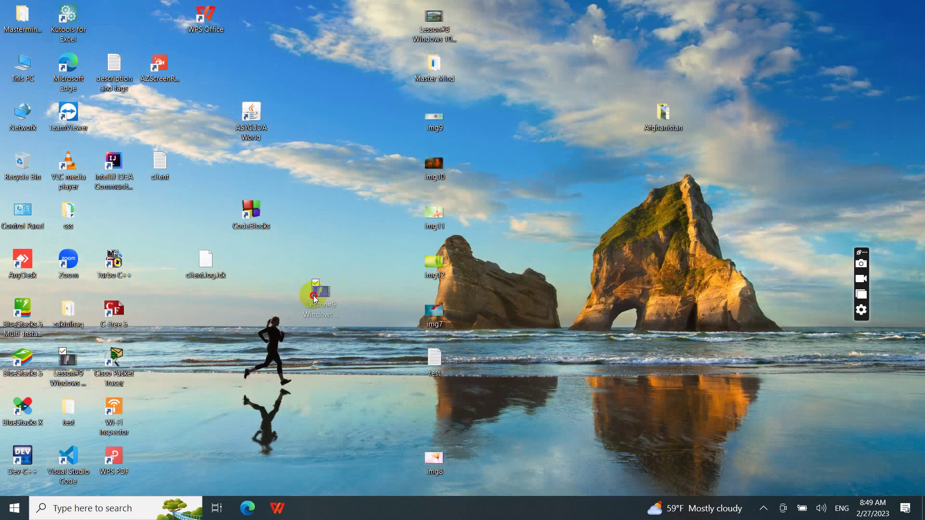
{"action": "left_click_drag", "start_coordinate": [425, 410], "coordinate": [425, 411]}
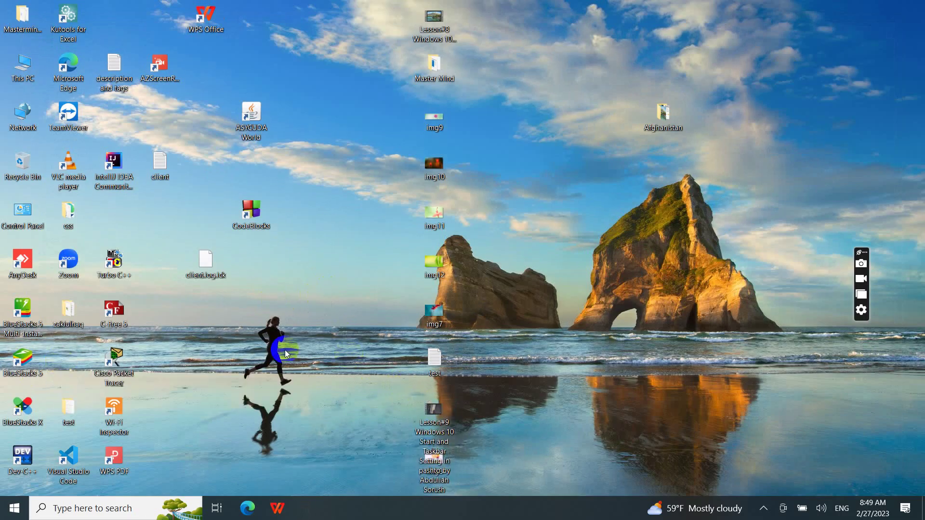
- Enable the delete confirmation dialog in the Recycle Bin properties and apply the setting
{"action": "left_click", "coordinate": [27, 171]}
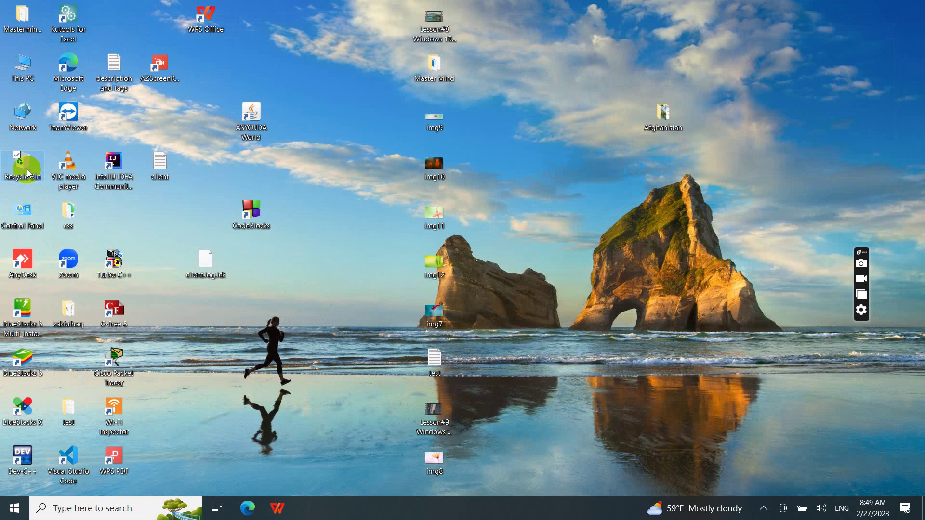
{"action": "right_click", "coordinate": [28, 172]}
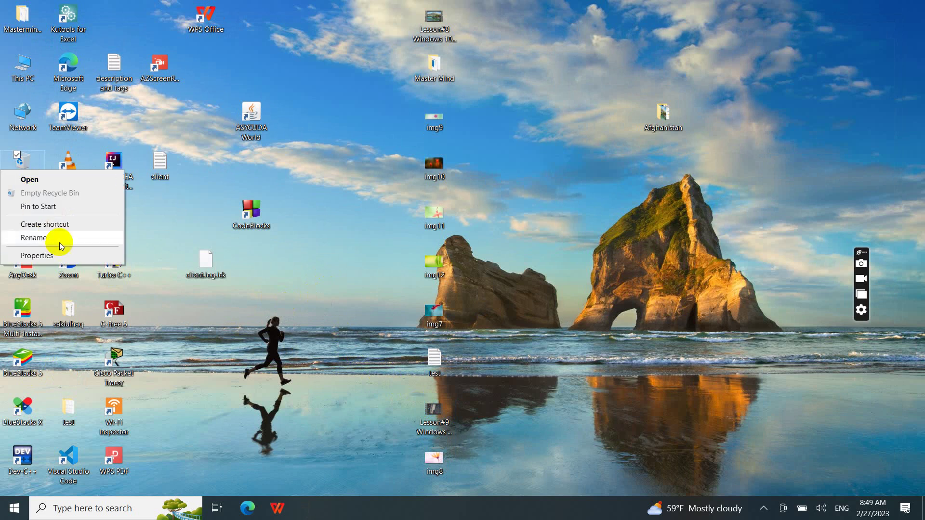
{"action": "left_click", "coordinate": [65, 254]}
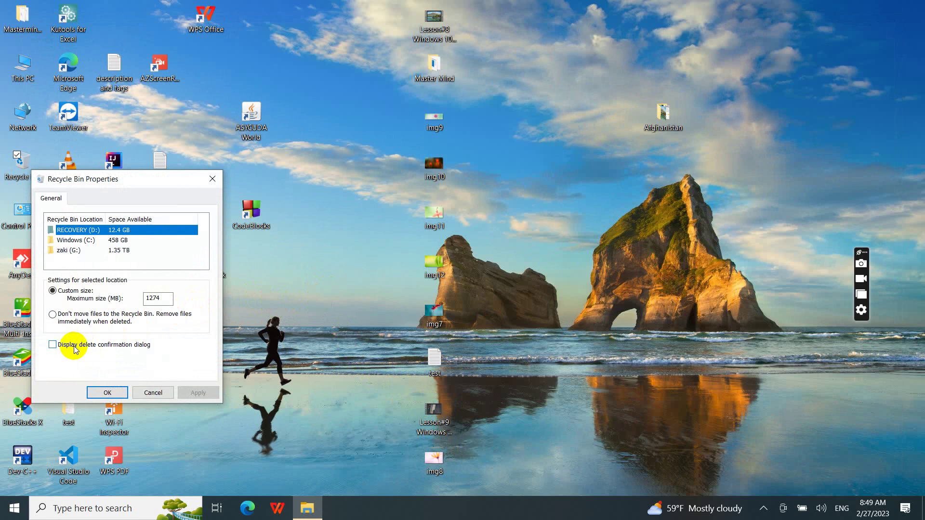
{"action": "left_click", "coordinate": [75, 347]}
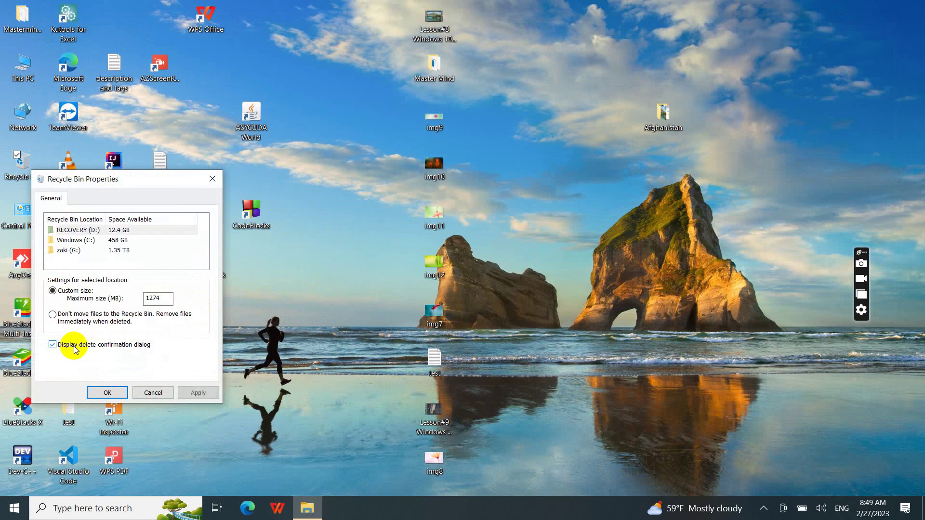
{"action": "left_click", "coordinate": [212, 394]}
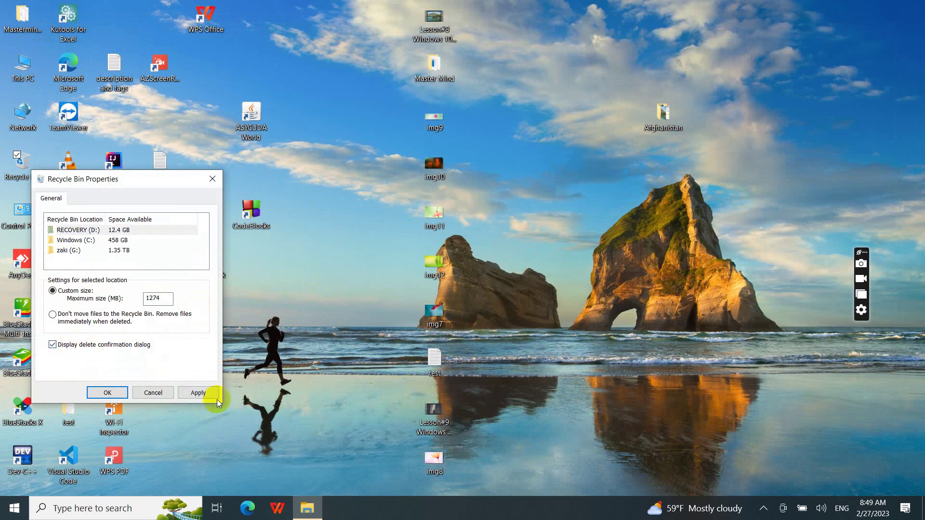
{"action": "left_click", "coordinate": [116, 391]}
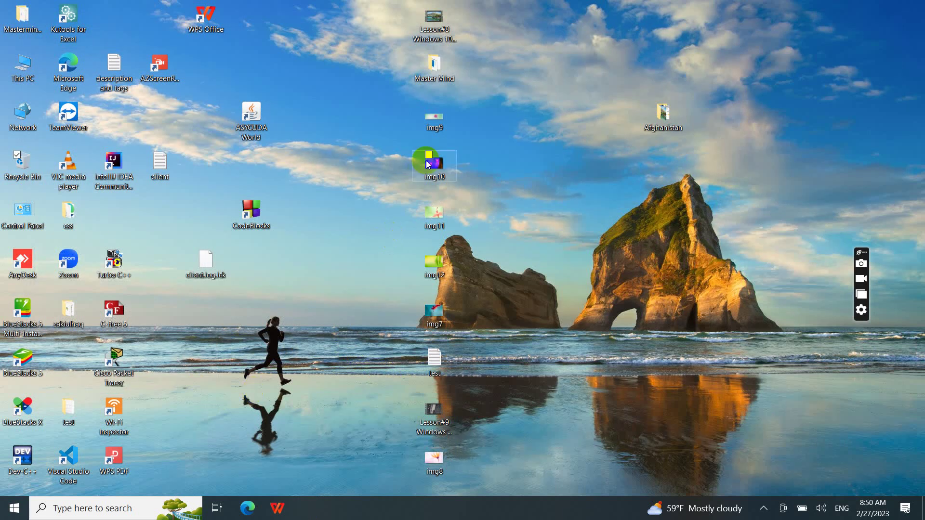
- Request deletion of the Lesson#8 video on the desktop and decline the confirmation
{"action": "right_click", "coordinate": [437, 30]}
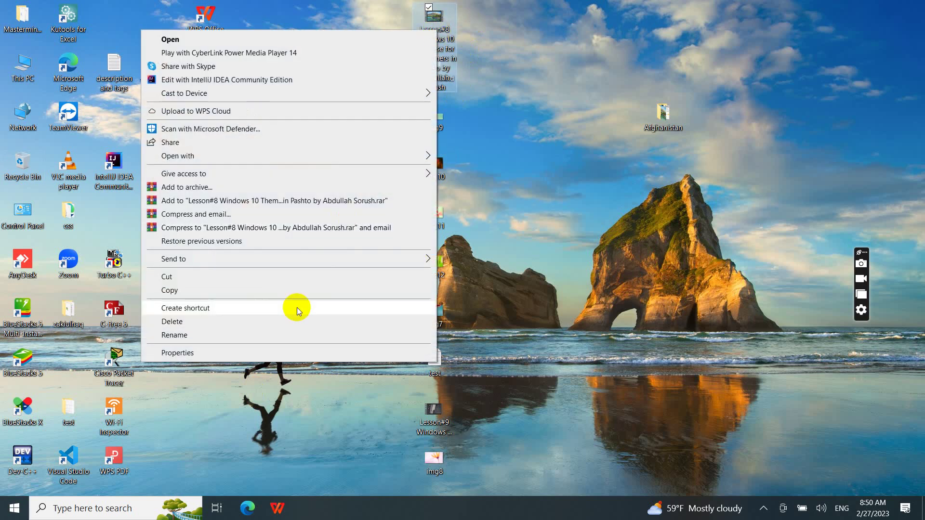
{"action": "left_click", "coordinate": [262, 321]}
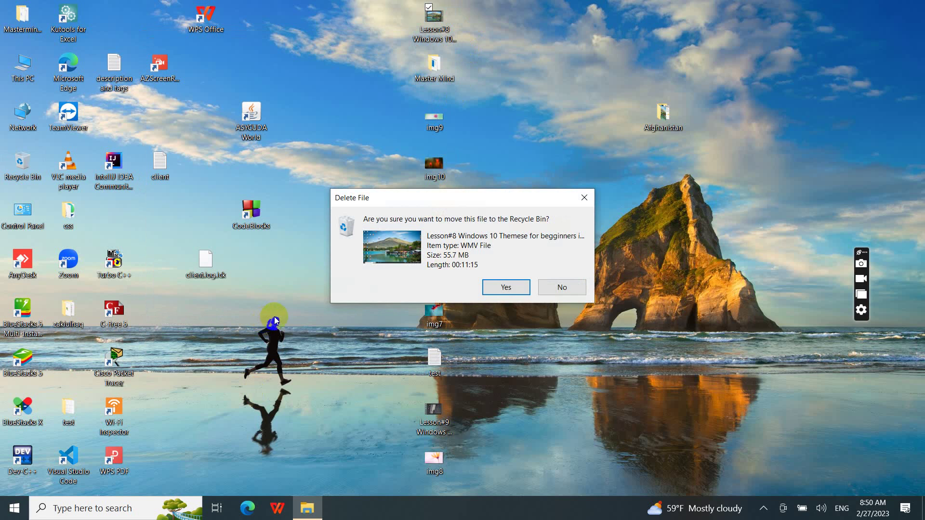
{"action": "left_click", "coordinate": [547, 284]}
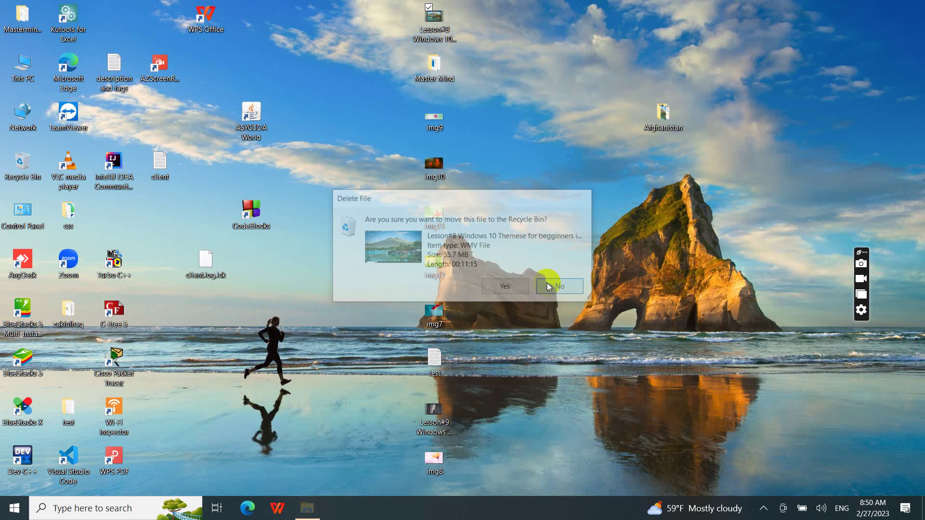
- Request deletion of the img8 picture on the desktop and decline the confirmation
{"action": "left_click", "coordinate": [547, 285]}
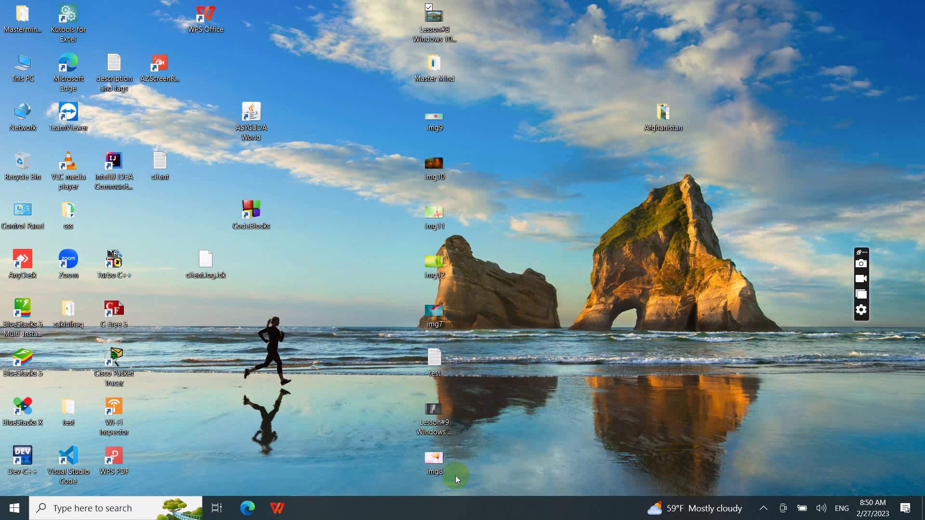
{"action": "left_click", "coordinate": [439, 462]}
{"action": "key", "text": "Delete"}
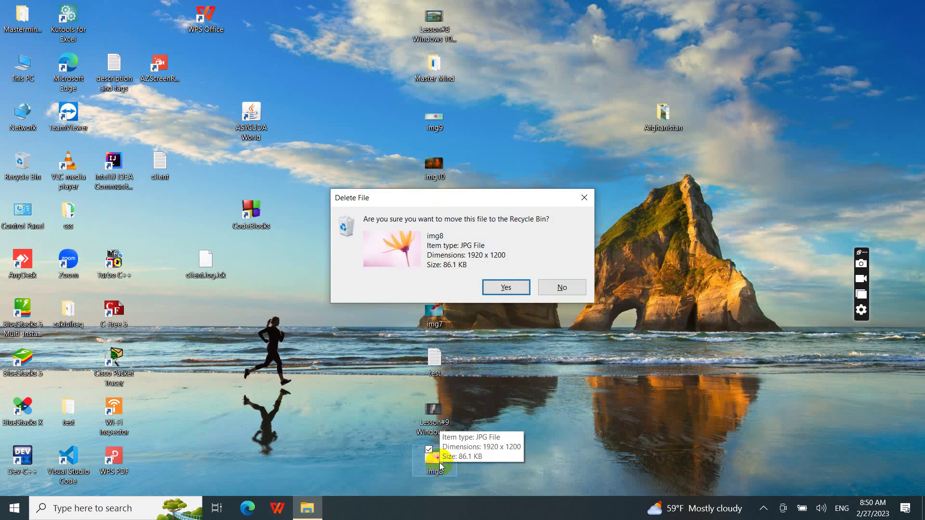
{"action": "left_click", "coordinate": [581, 289]}
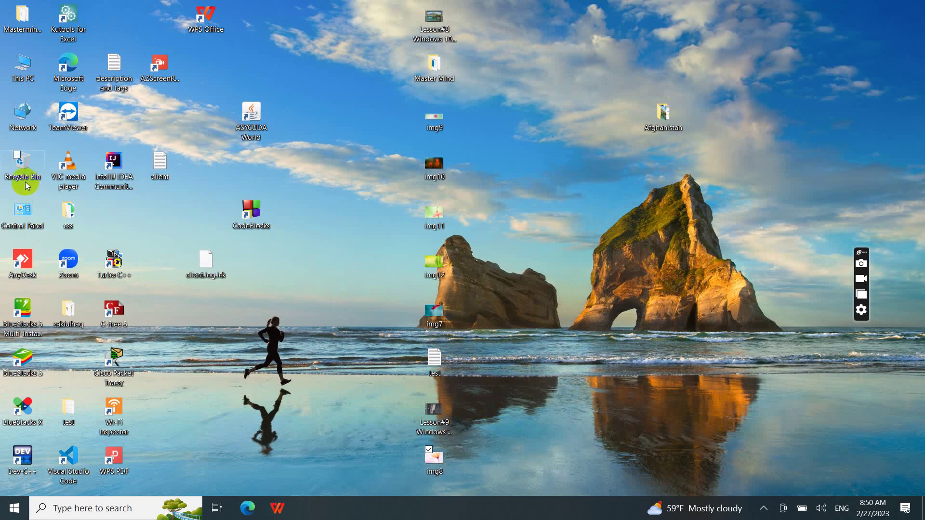
- Open This PC to review the computer's drives, and close the window
{"action": "left_click", "coordinate": [25, 164]}
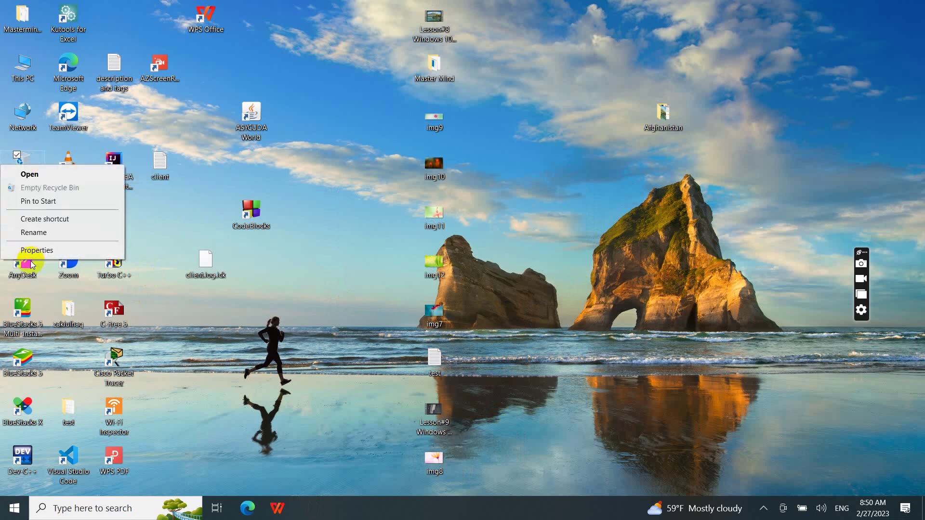
{"action": "left_click", "coordinate": [56, 150]}
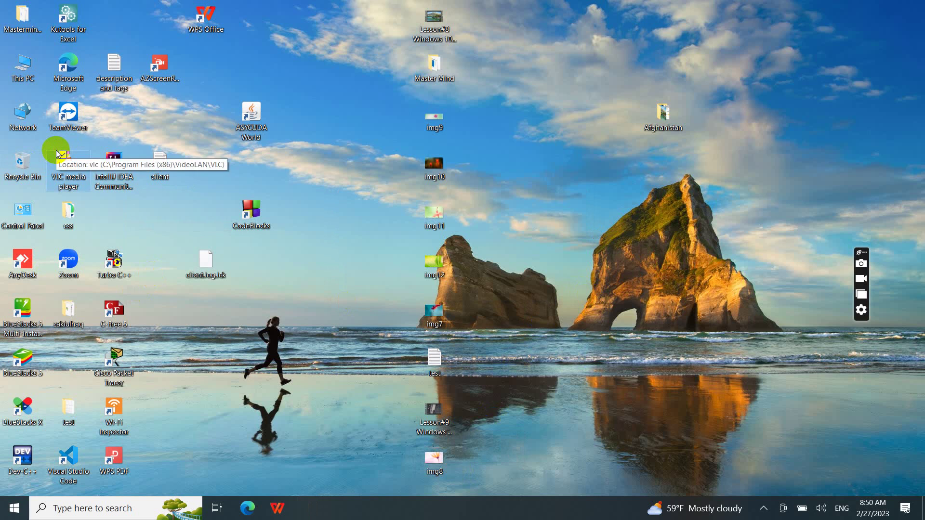
{"action": "double_click", "coordinate": [16, 66]}
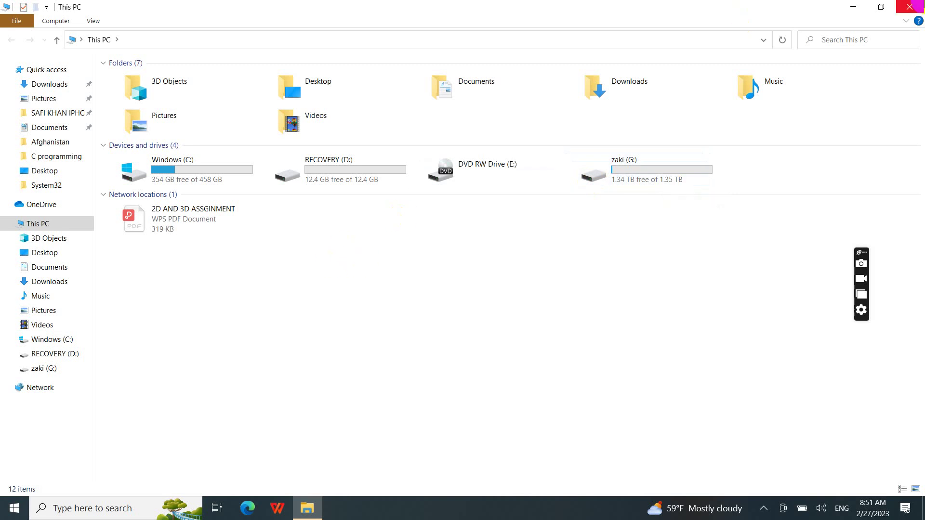
{"action": "left_click", "coordinate": [922, 4]}
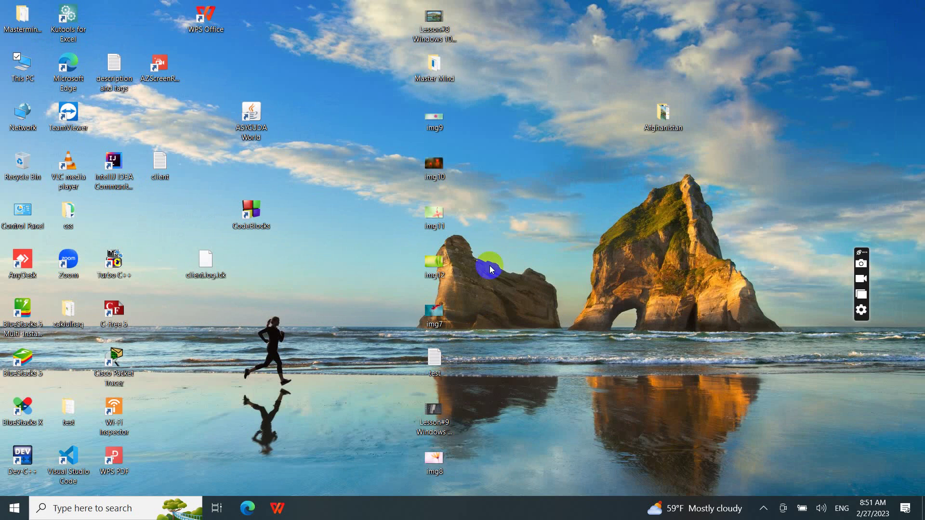
- Review the Recycle Bin's maximum size for the Windows (C:) and zaki (G:) drives in its properties, and close the dialog
{"action": "left_click", "coordinate": [23, 166]}
{"action": "right_click", "coordinate": [22, 166]}
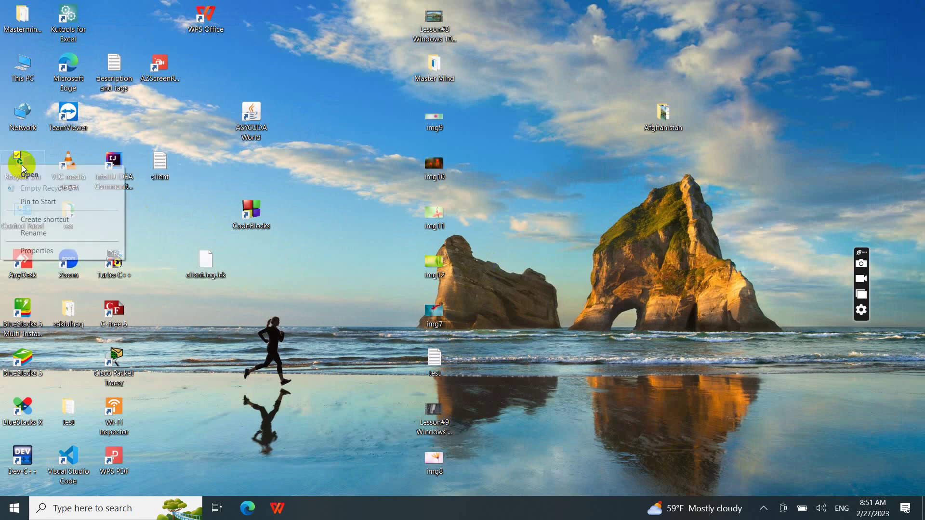
{"action": "left_click", "coordinate": [34, 254]}
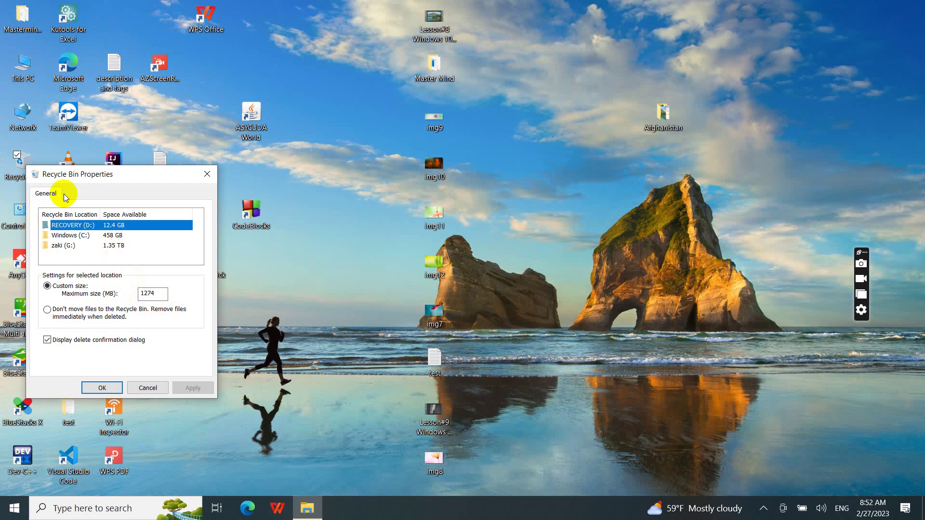
{"action": "left_click", "coordinate": [72, 237]}
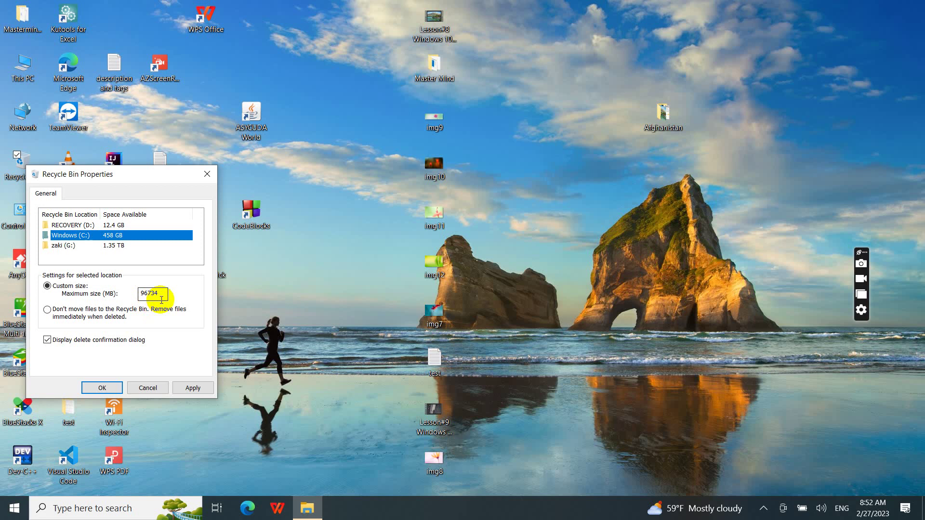
{"action": "left_click", "coordinate": [111, 246]}
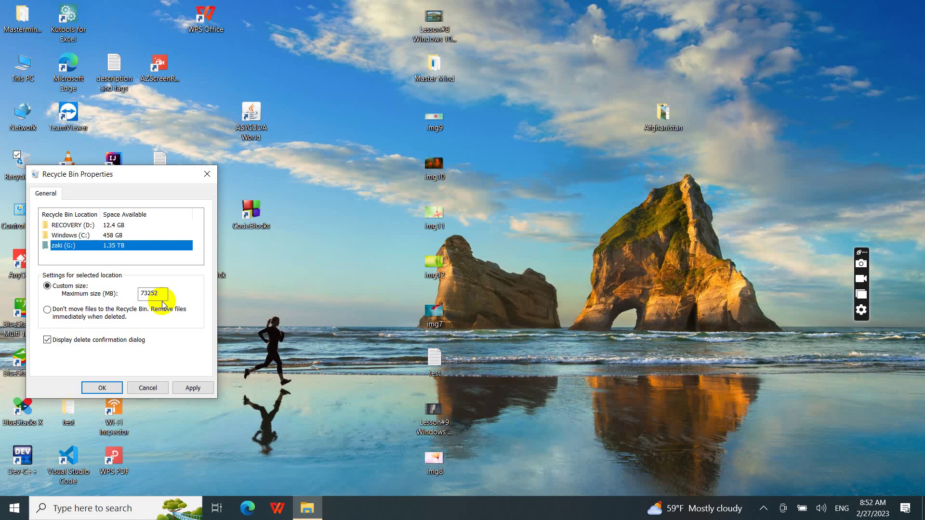
{"action": "left_click", "coordinate": [204, 179]}
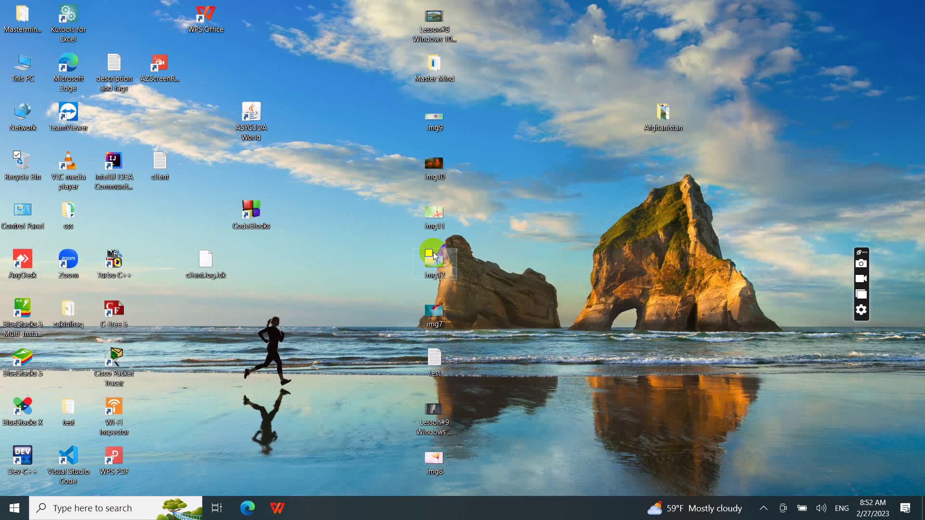
- Highlight the desktop items from the Lesson#8 video down to img8, and point out the C:, D: and G: drives in This PC
{"action": "left_click_drag", "start_coordinate": [377, 1], "coordinate": [485, 515]}
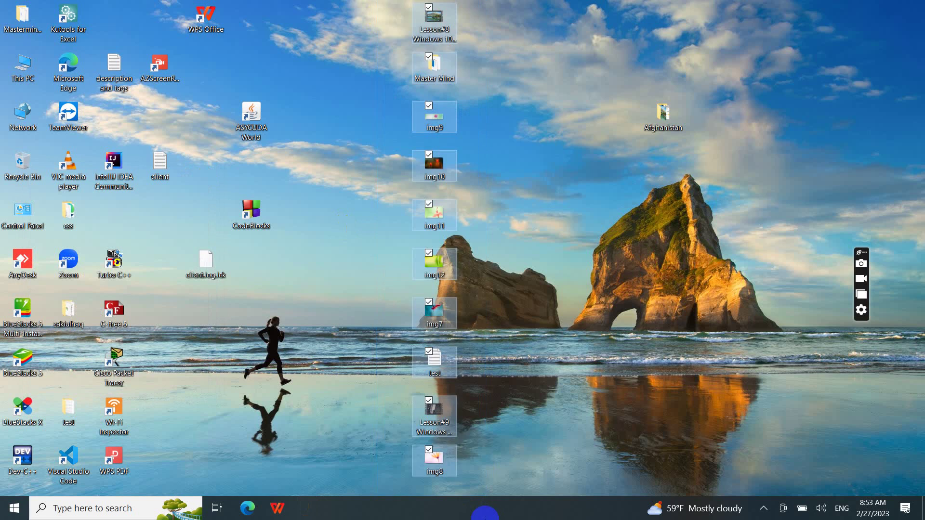
{"action": "double_click", "coordinate": [34, 59]}
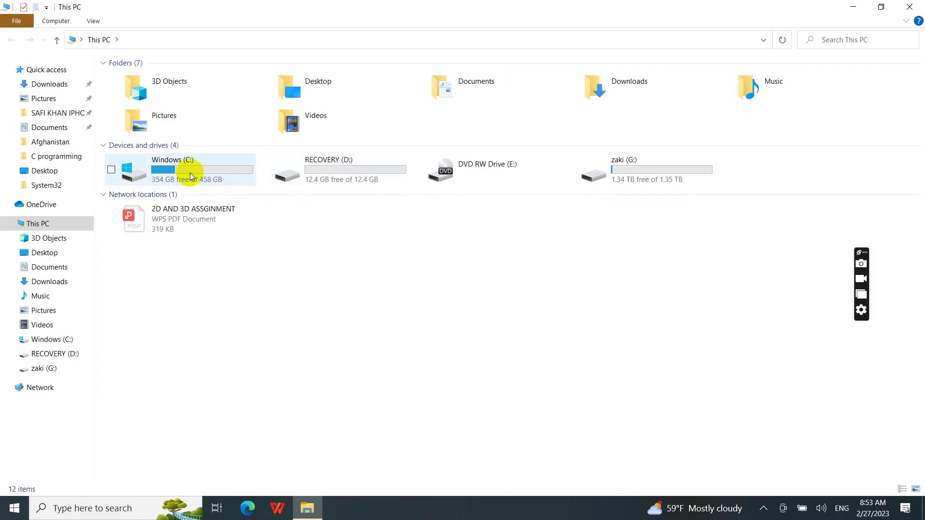
{"action": "left_click", "coordinate": [212, 159]}
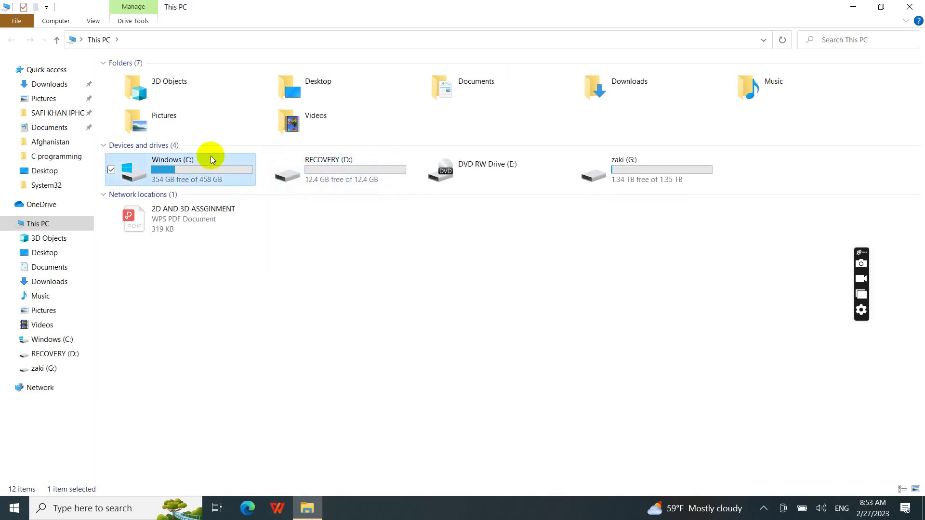
{"action": "left_click", "coordinate": [352, 163]}
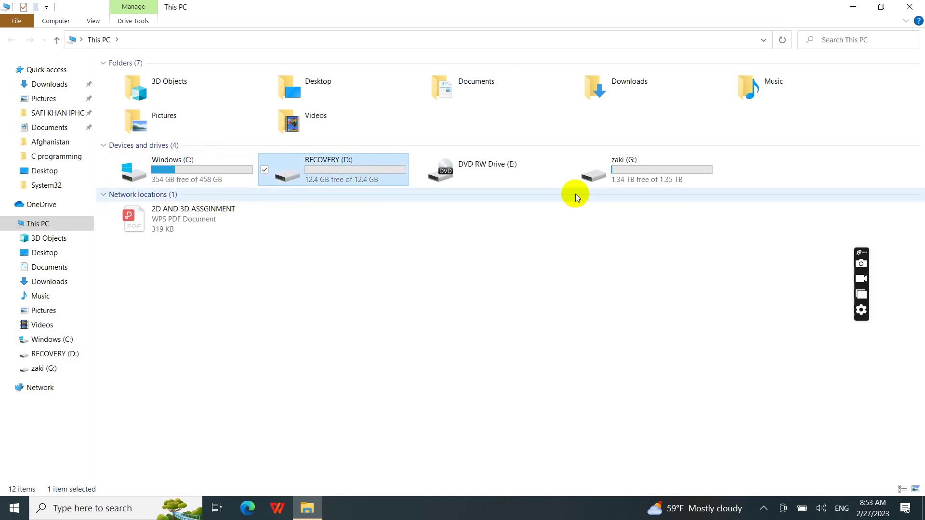
{"action": "left_click", "coordinate": [659, 176]}
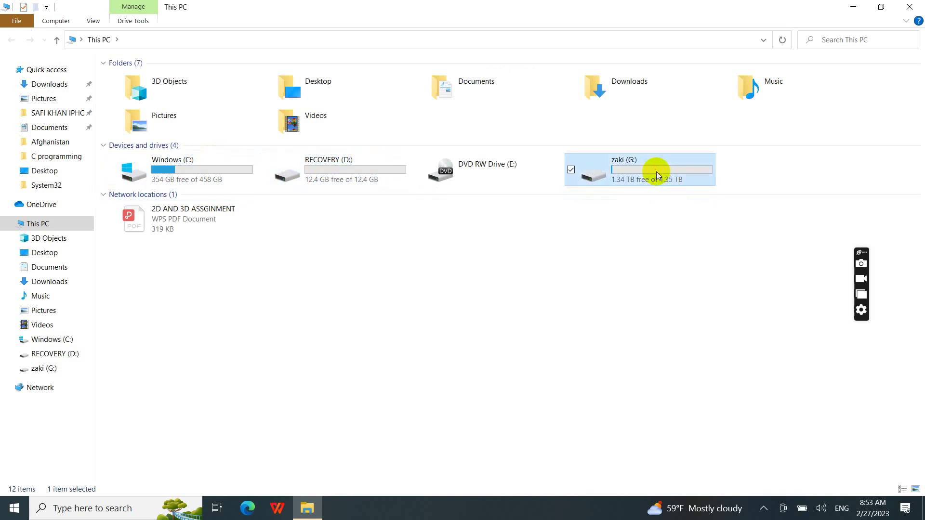
{"action": "left_click", "coordinate": [909, 6]}
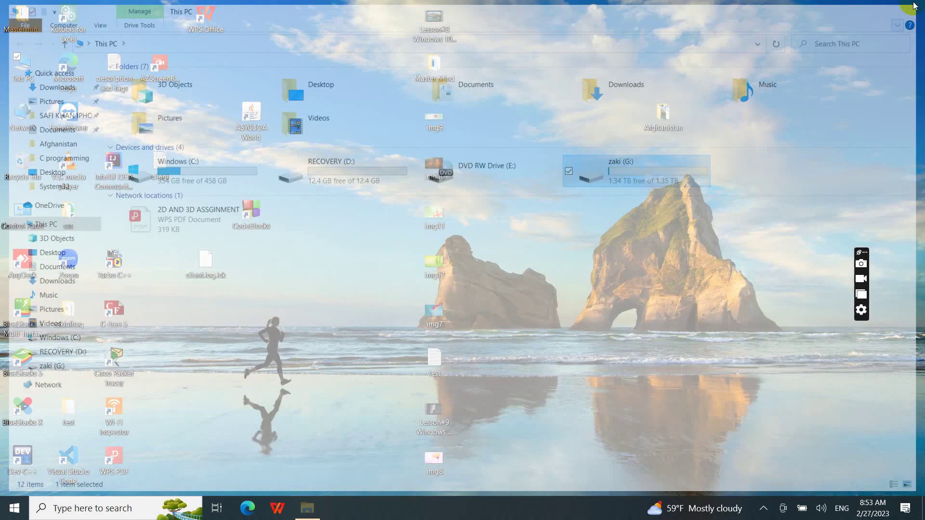
{"action": "left_click_drag", "start_coordinate": [407, 1], "coordinate": [488, 511]}
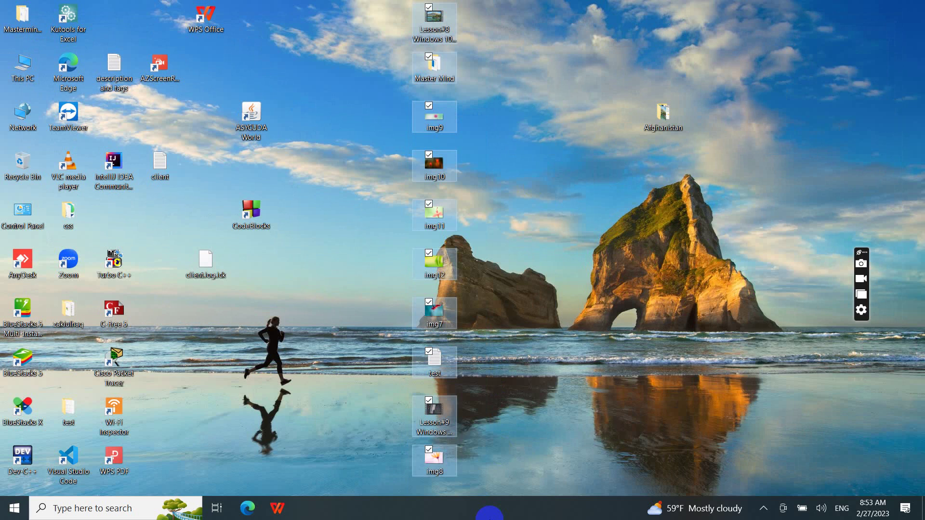
{"action": "left_click", "coordinate": [475, 480]}
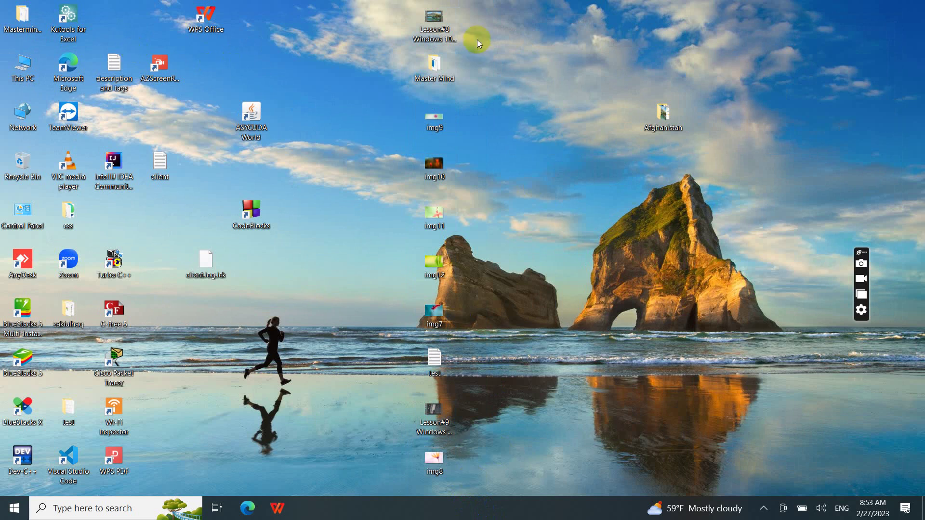
- Open the Desktop folder under Users > Administrator on Windows (C:), show its contents as large icons and close the window
{"action": "double_click", "coordinate": [13, 70]}
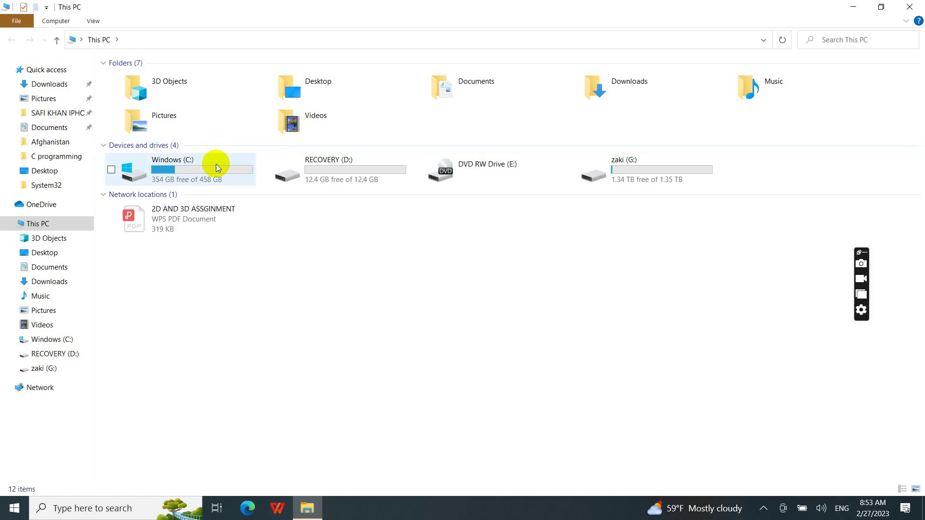
{"action": "double_click", "coordinate": [211, 175]}
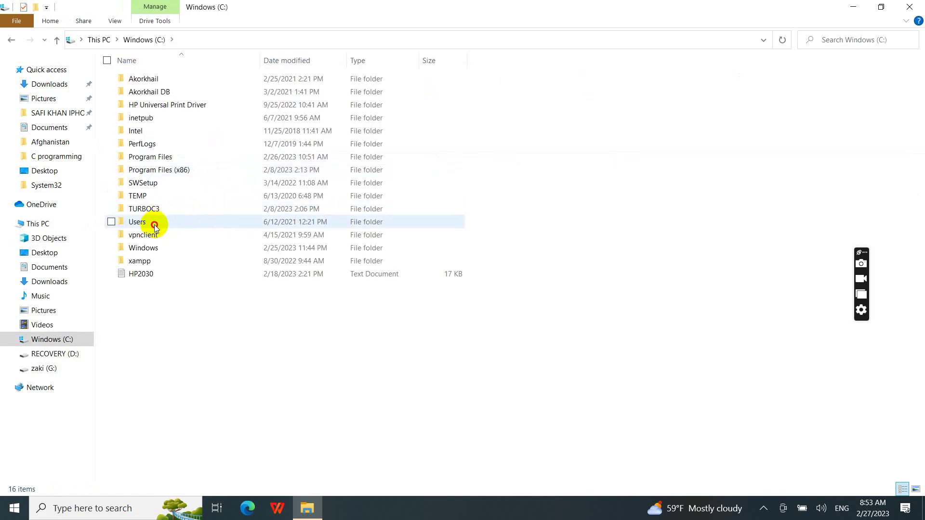
{"action": "double_click", "coordinate": [163, 220]}
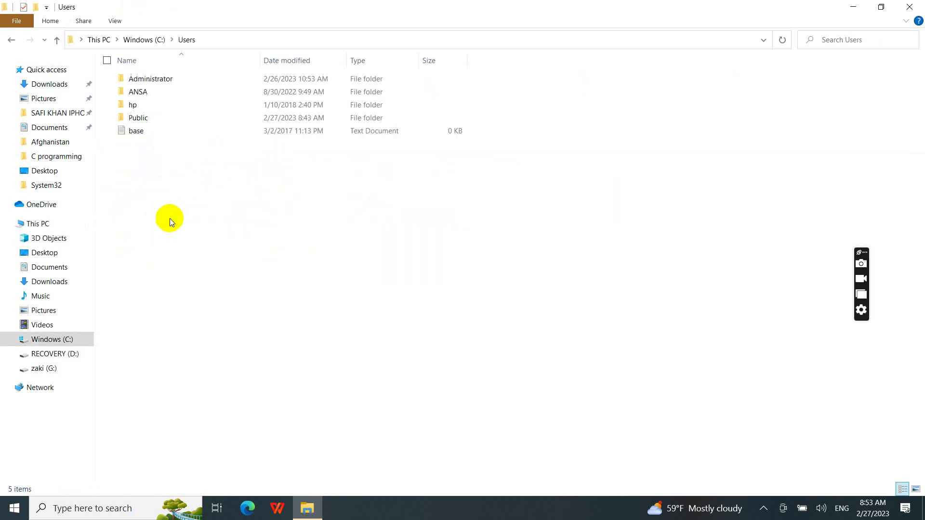
{"action": "double_click", "coordinate": [167, 83]}
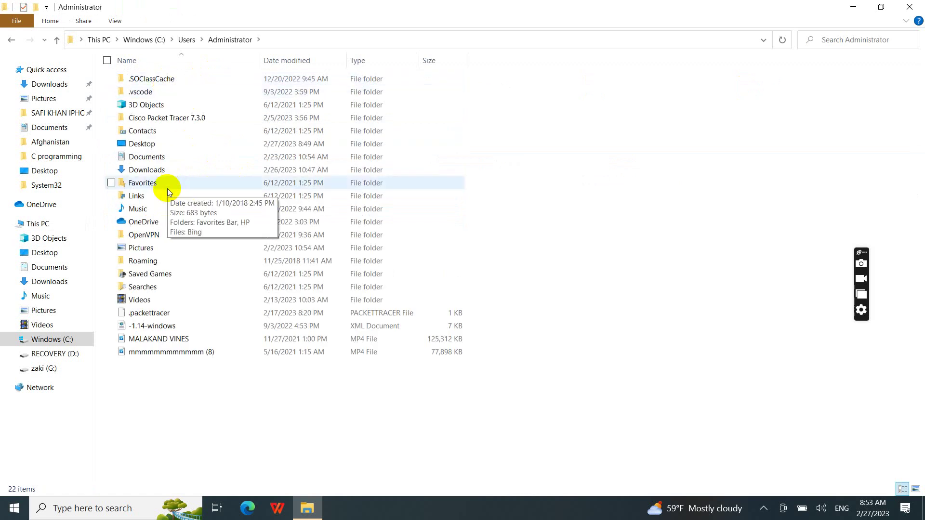
{"action": "double_click", "coordinate": [147, 144]}
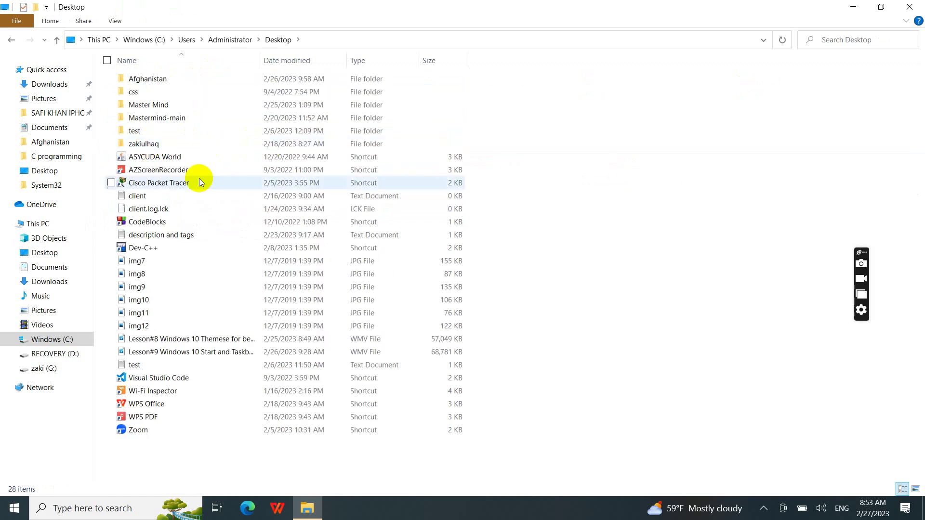
{"action": "left_click", "coordinate": [118, 22]}
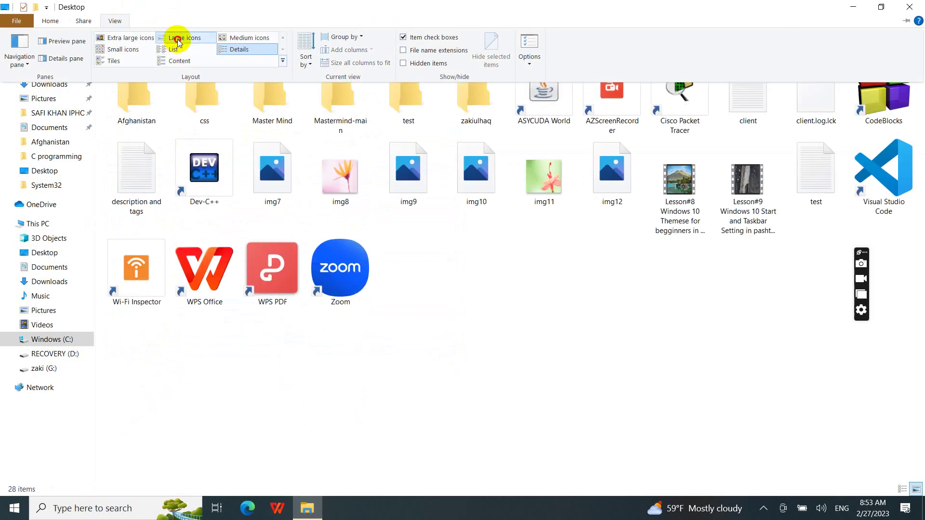
{"action": "left_click", "coordinate": [177, 41]}
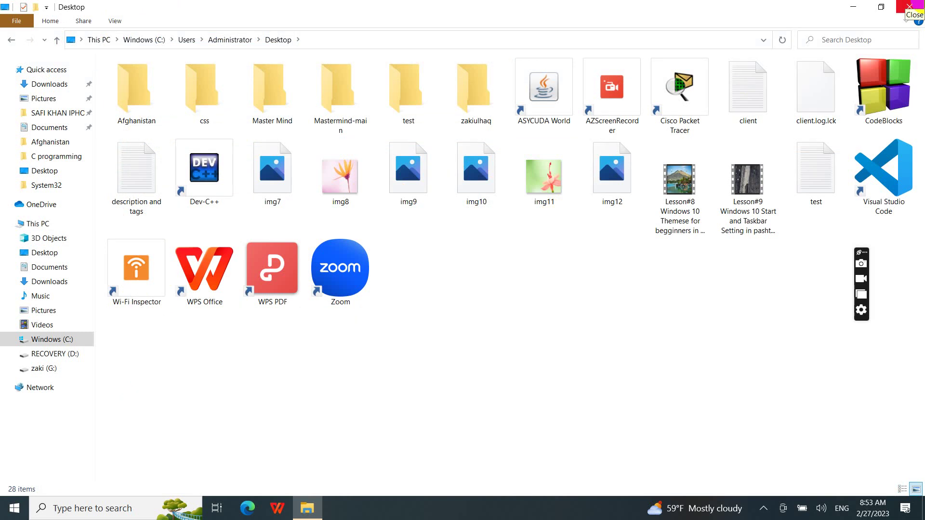
{"action": "left_click", "coordinate": [908, 6]}
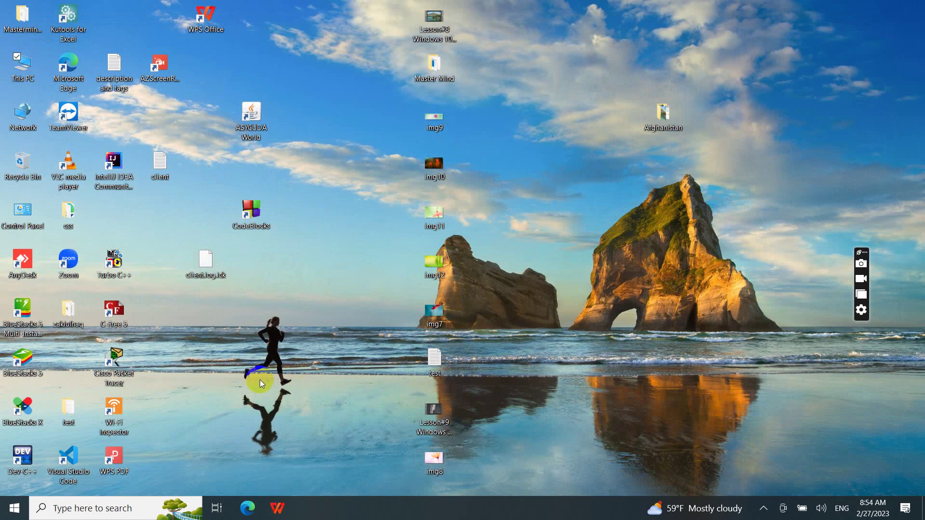
- Set the Recycle Bin's custom maximum size for the Windows (C:) drive to 2 MB and apply the setting
{"action": "right_click", "coordinate": [24, 152]}
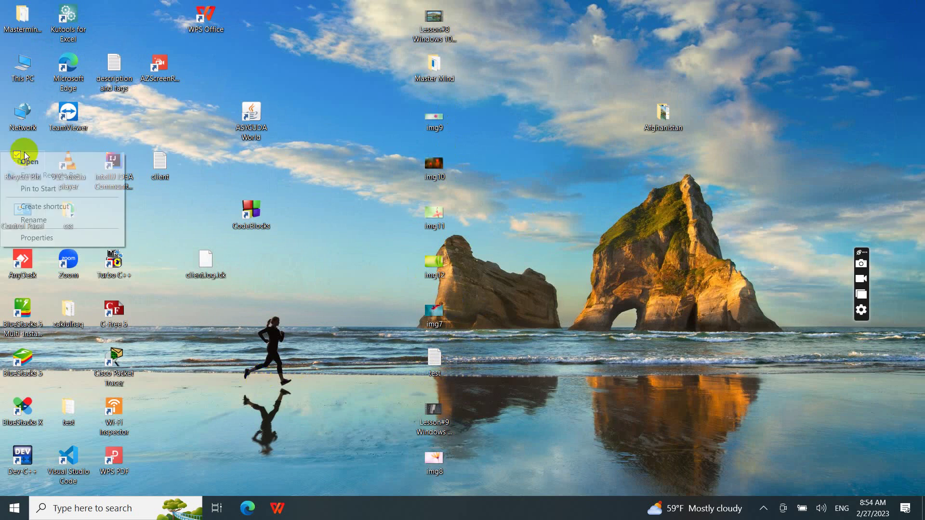
{"action": "left_click", "coordinate": [33, 241]}
{"action": "left_click", "coordinate": [106, 222]}
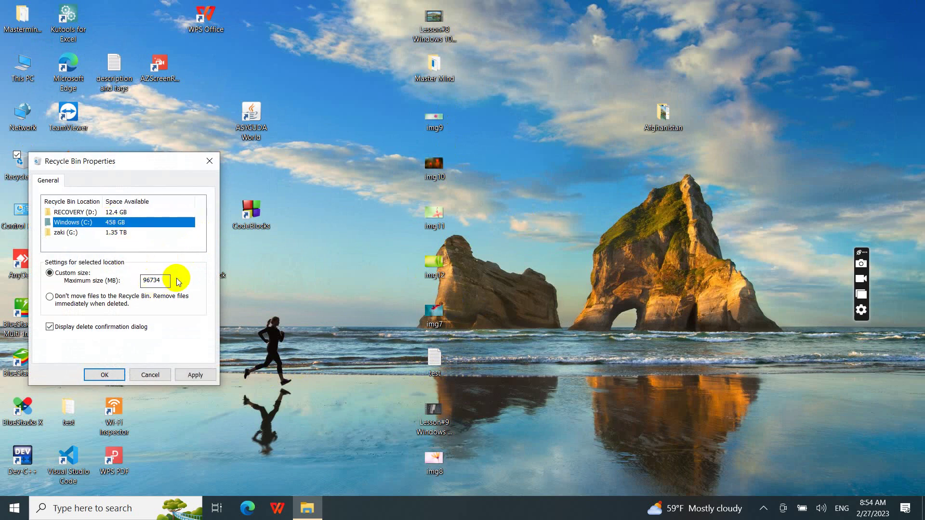
{"action": "left_click_drag", "start_coordinate": [170, 280], "coordinate": [135, 274]}
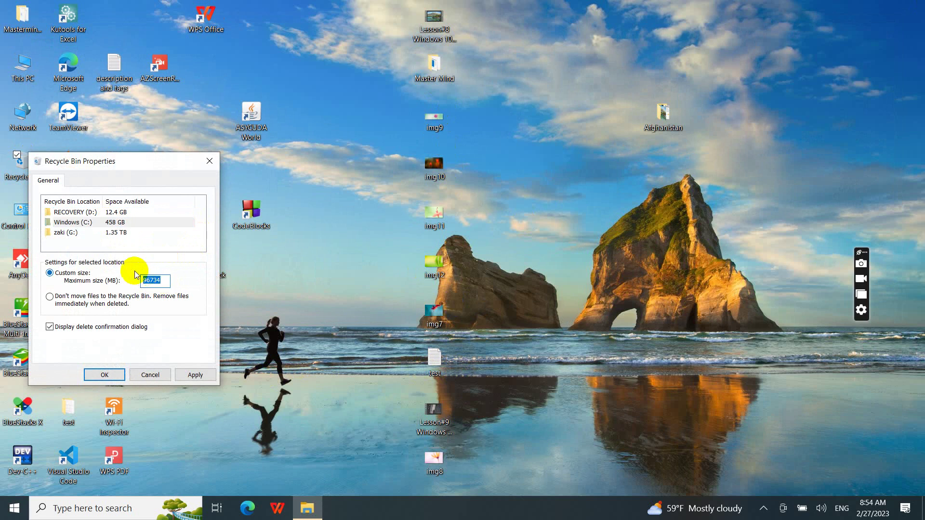
{"action": "type", "text": "2"}
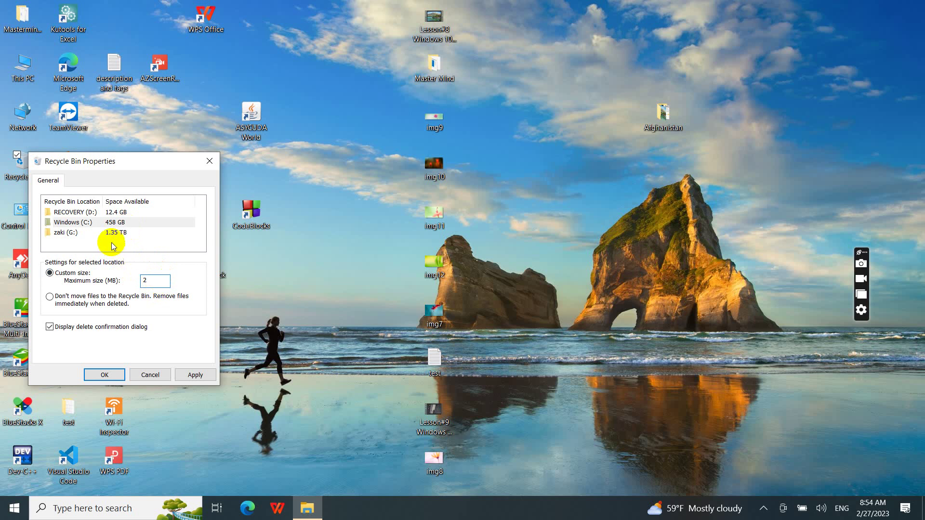
{"action": "left_click", "coordinate": [114, 222]}
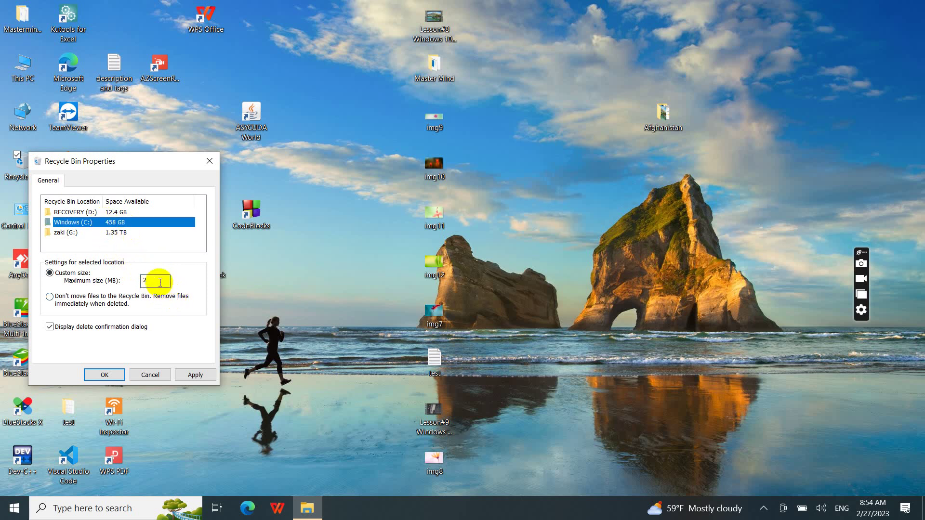
{"action": "double_click", "coordinate": [144, 280]}
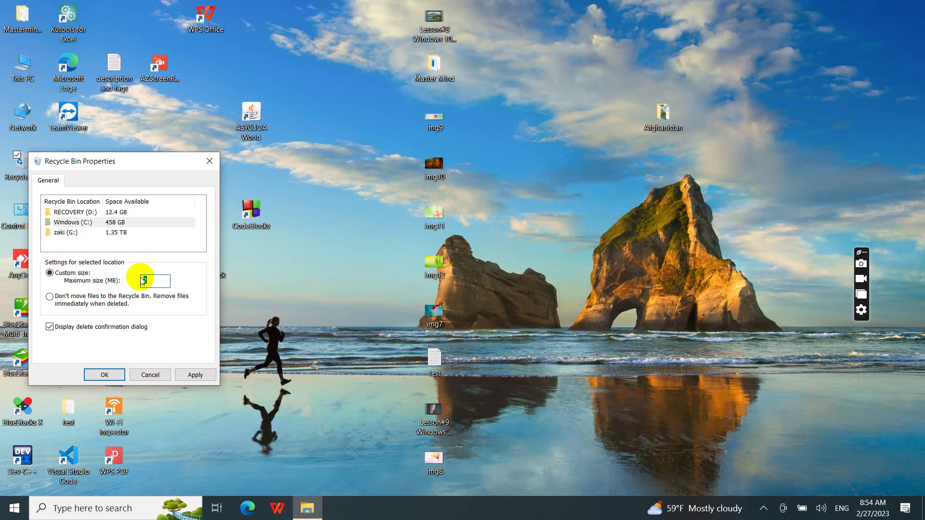
{"action": "left_click", "coordinate": [191, 372]}
{"action": "left_click", "coordinate": [113, 373]}
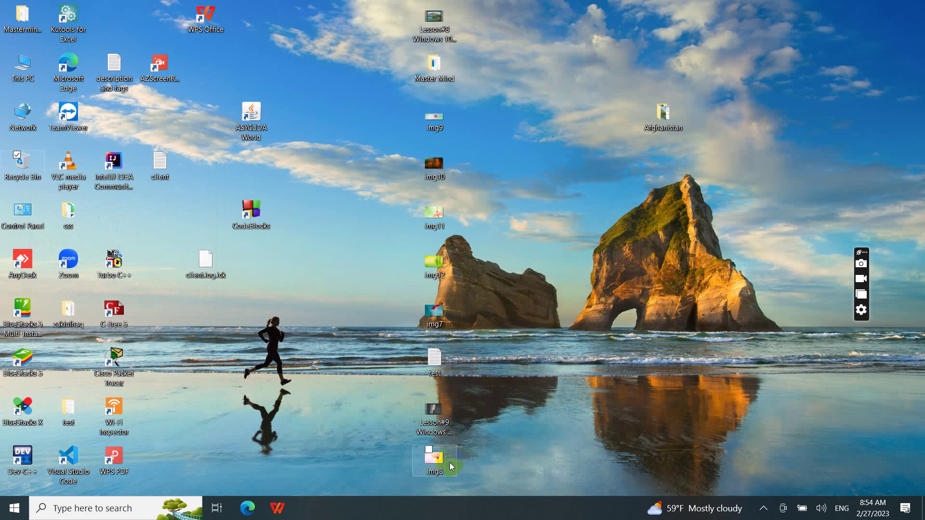
- Delete the img8 picture from the desktop and confirm moving it to the Recycle Bin
{"action": "mouse_move", "coordinate": [443, 465]}
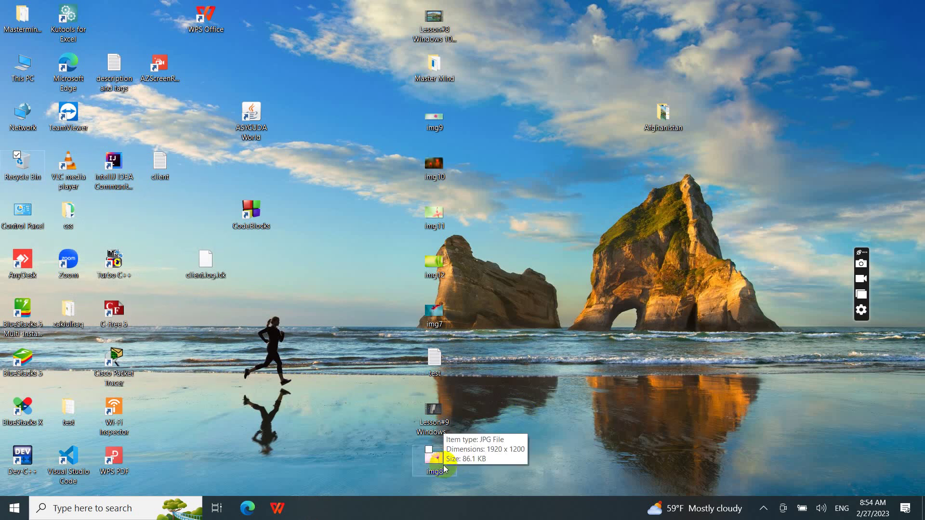
{"action": "left_click", "coordinate": [443, 465]}
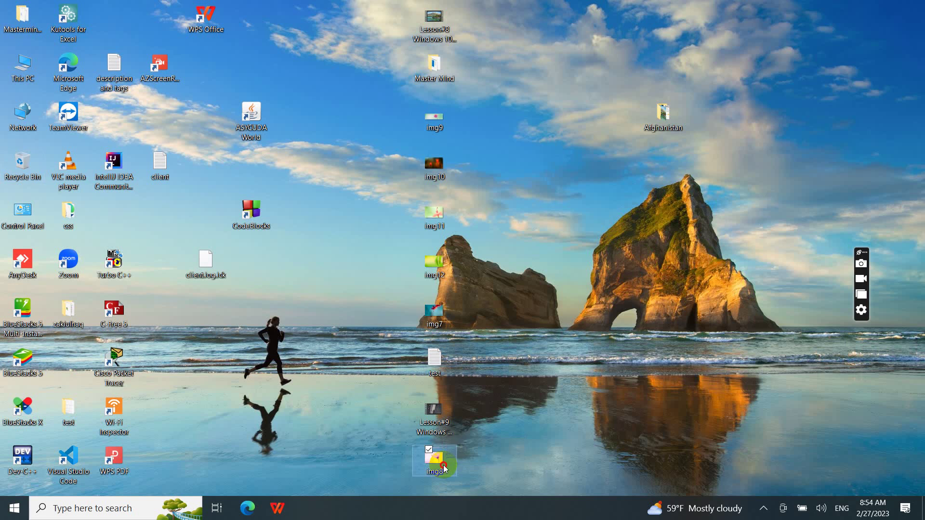
{"action": "mouse_move", "coordinate": [443, 465]}
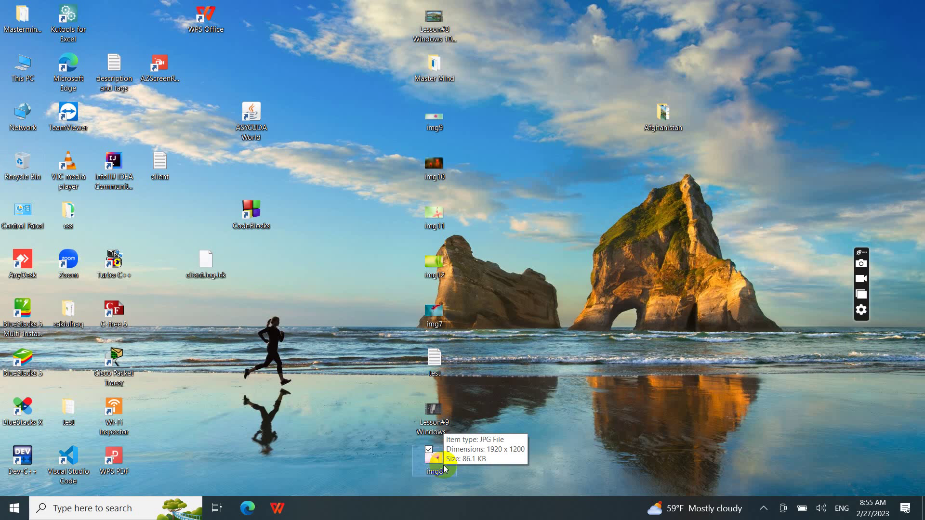
{"action": "key", "text": "Delete"}
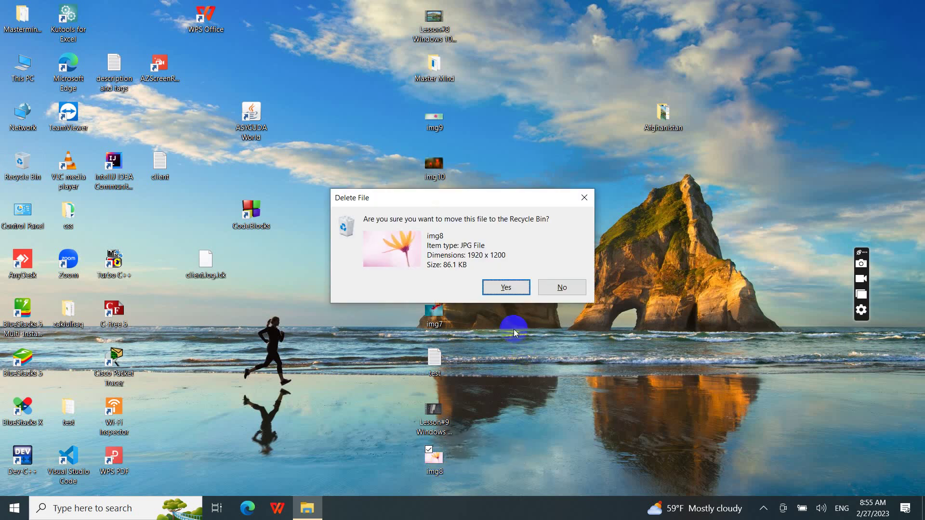
{"action": "left_click", "coordinate": [497, 288]}
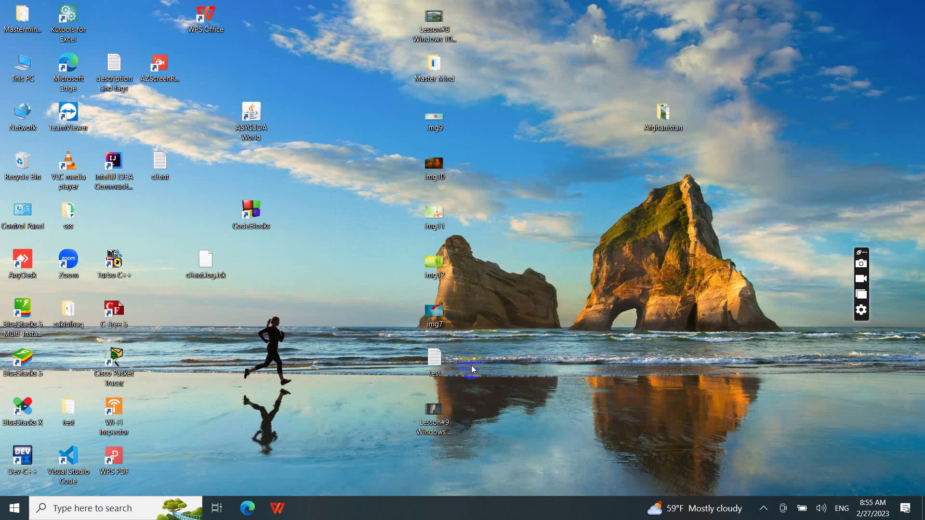
- Move the img7 and img12 pictures from the desktop to the Recycle Bin
{"action": "left_click", "coordinate": [442, 317]}
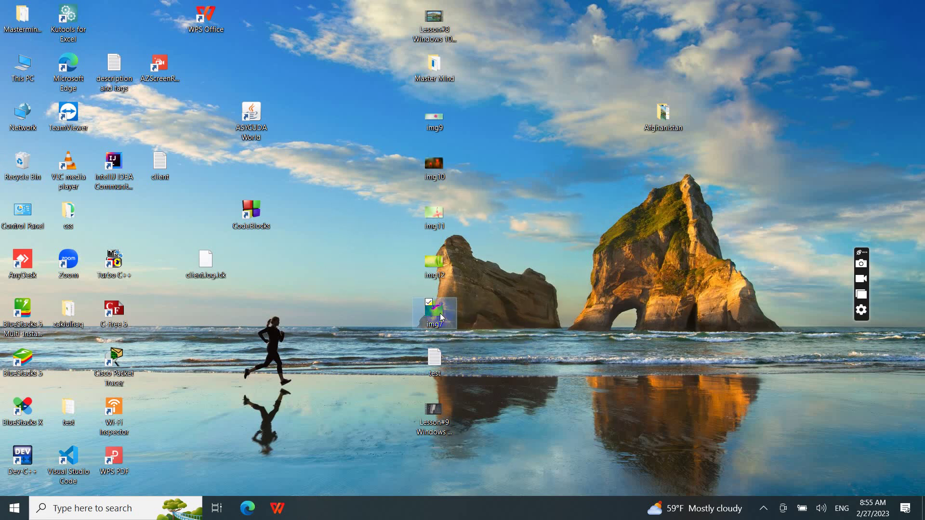
{"action": "key", "text": "Delete"}
{"action": "key", "text": "Return"}
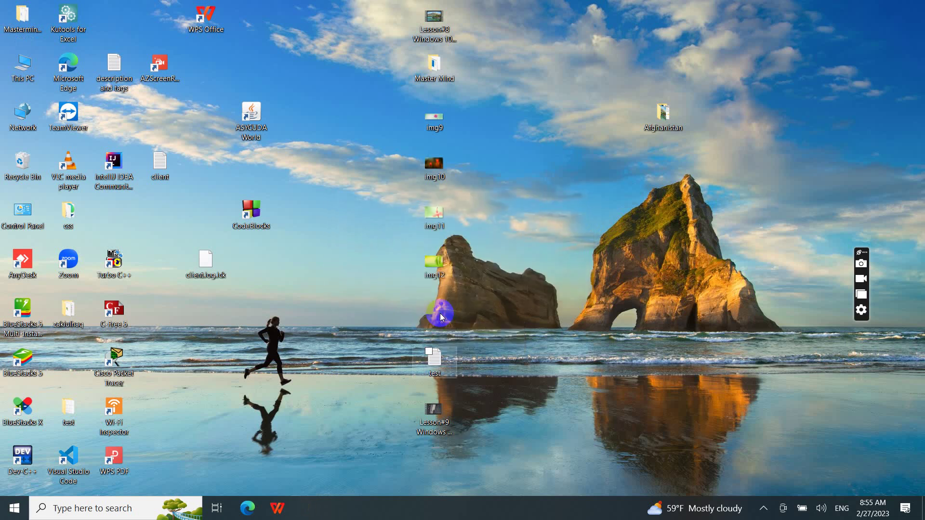
{"action": "left_click", "coordinate": [440, 313]}
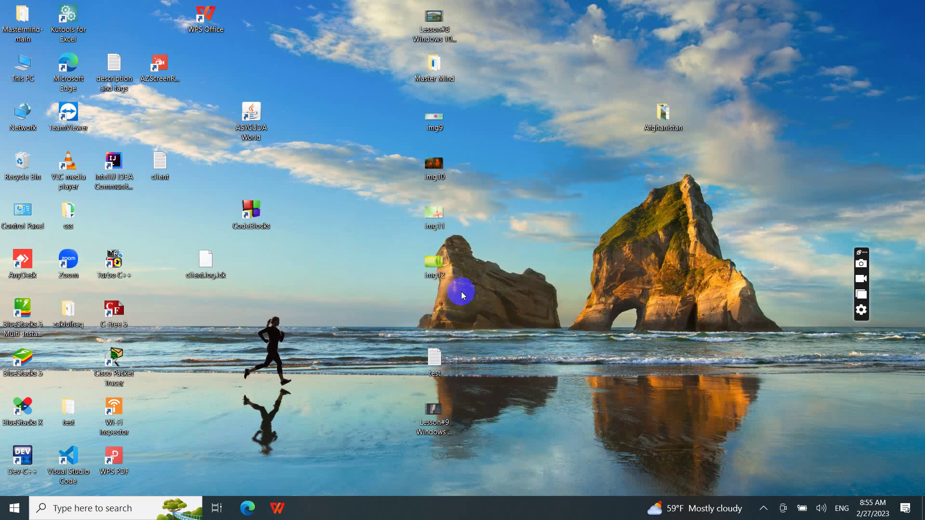
{"action": "left_click", "coordinate": [439, 265]}
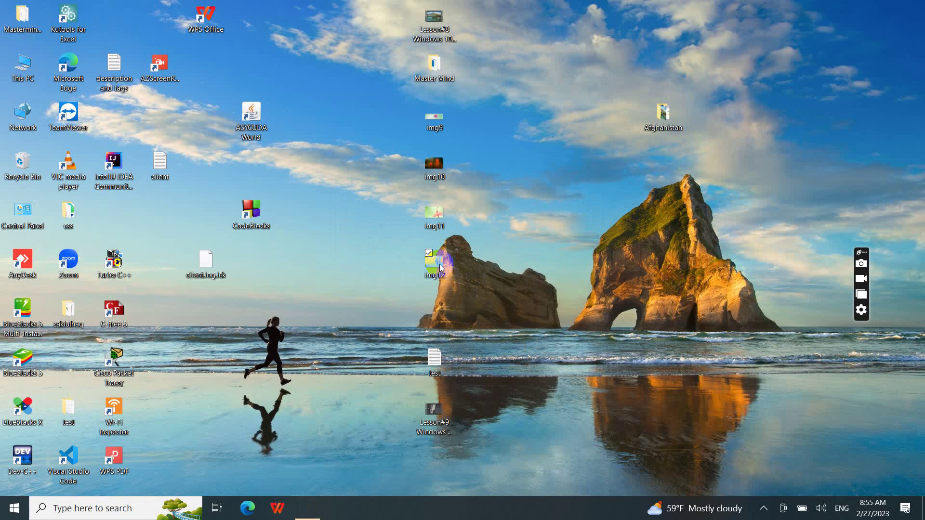
{"action": "key", "text": "Delete"}
{"action": "key", "text": "Return"}
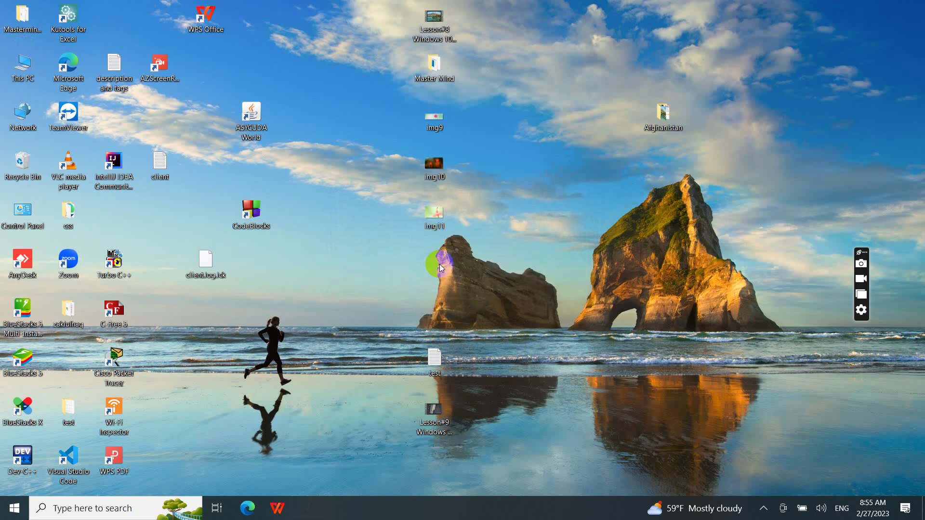
- Delete img11 from the desktop, followed by img10 and img9 together, confirming each deletion
{"action": "left_click", "coordinate": [441, 210]}
{"action": "key", "text": "Delete"}
{"action": "key", "text": "Return"}
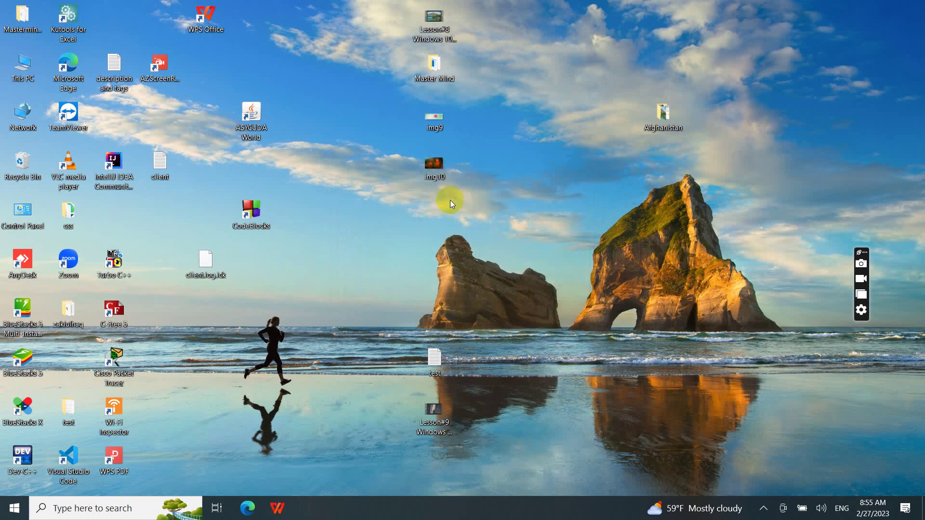
{"action": "left_click_drag", "start_coordinate": [450, 202], "coordinate": [424, 108]}
{"action": "key", "text": "Delete"}
{"action": "key", "text": "Return"}
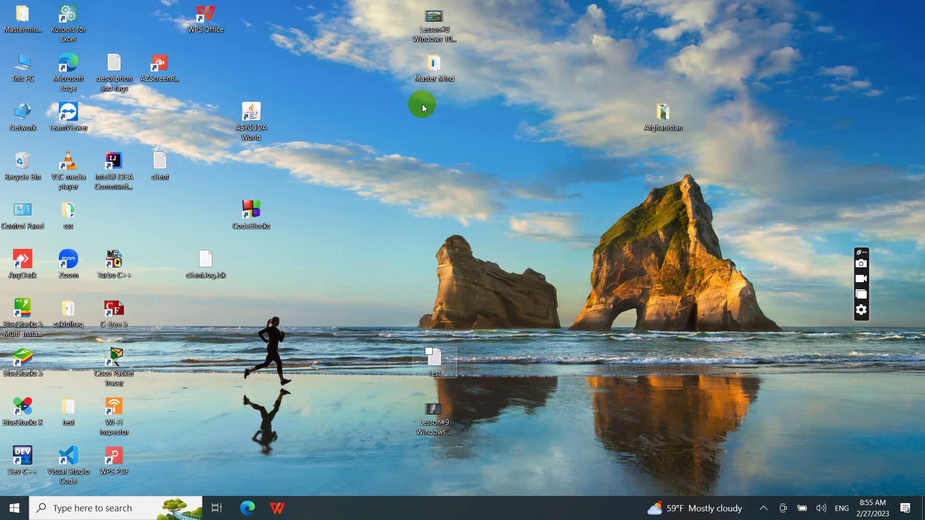
- Restore all the deleted pictures, img7 to img12, from the Recycle Bin and close its window
{"action": "double_click", "coordinate": [23, 162]}
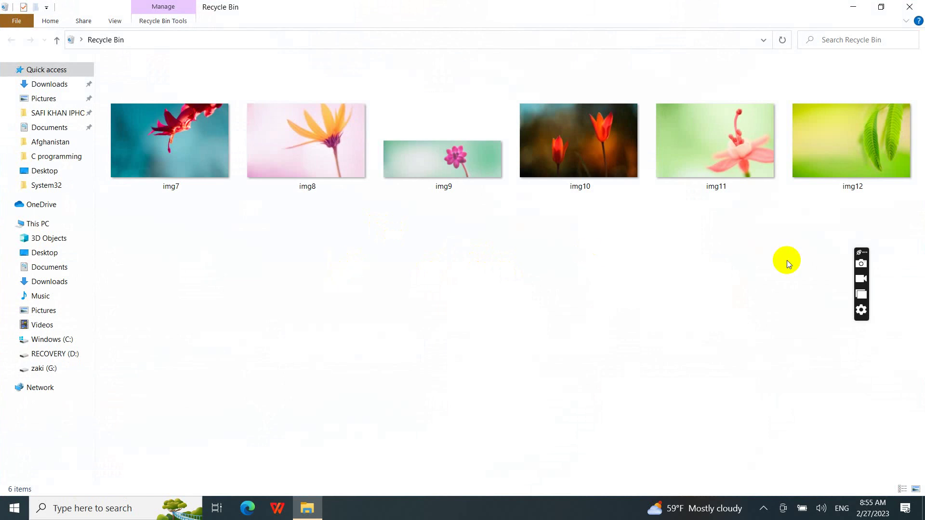
{"action": "left_click_drag", "start_coordinate": [816, 241], "coordinate": [187, 114]}
{"action": "right_click", "coordinate": [187, 115]}
{"action": "left_click", "coordinate": [149, 124]}
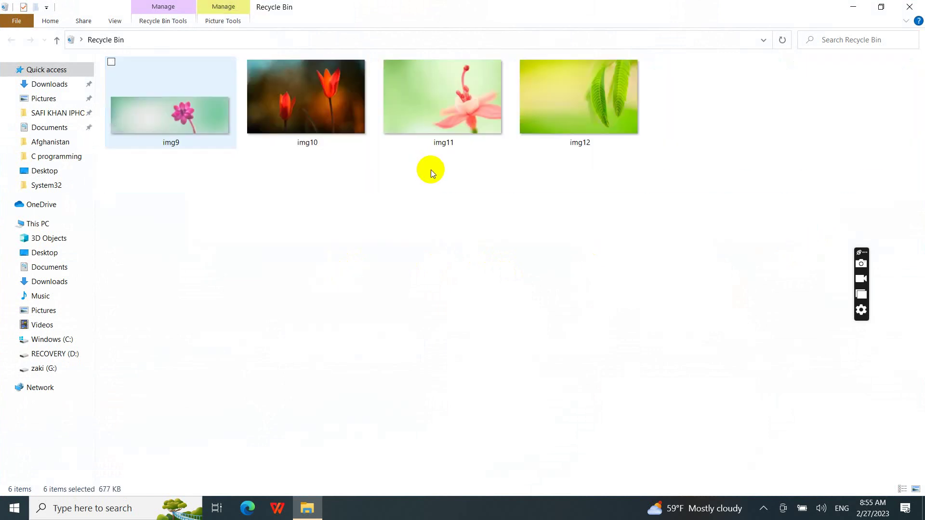
{"action": "left_click", "coordinate": [909, 7]}
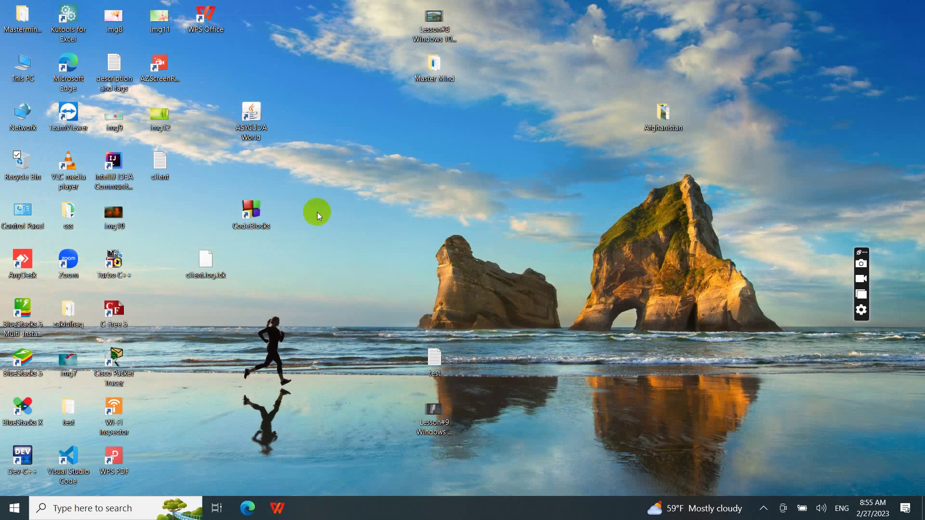
- Arrange img8, img11, img12 and img9 in that order on the desktop below the Master Mind folder
{"action": "left_click_drag", "start_coordinate": [114, 21], "coordinate": [434, 116]}
{"action": "left_click", "coordinate": [163, 24]}
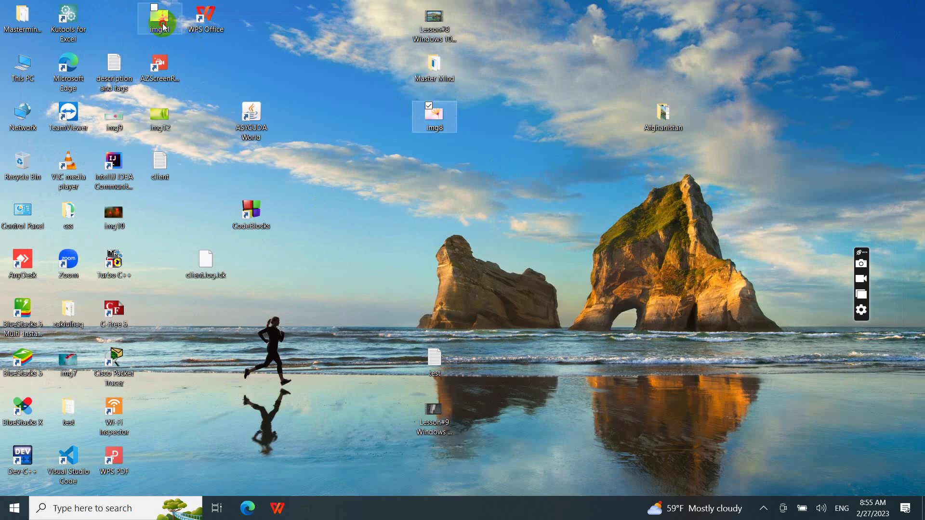
{"action": "left_click_drag", "start_coordinate": [163, 24], "coordinate": [437, 159]}
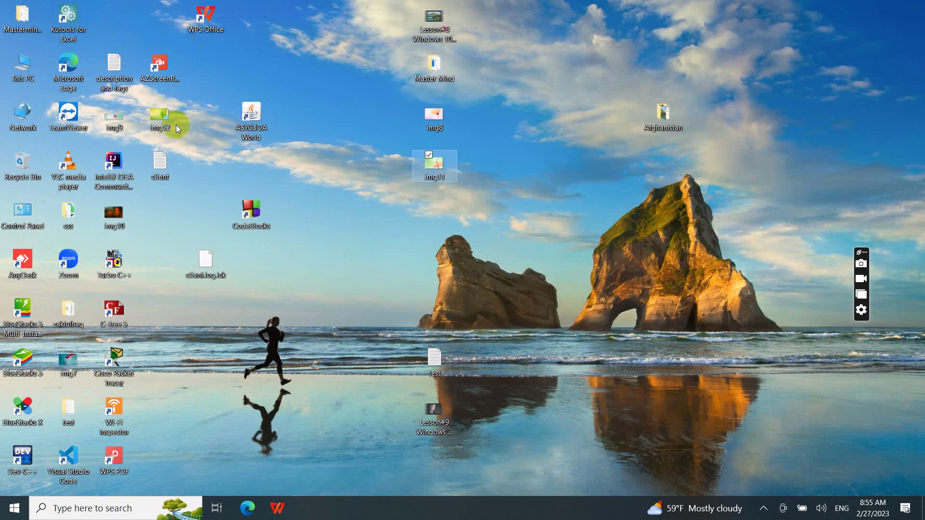
{"action": "left_click_drag", "start_coordinate": [179, 128], "coordinate": [444, 215]}
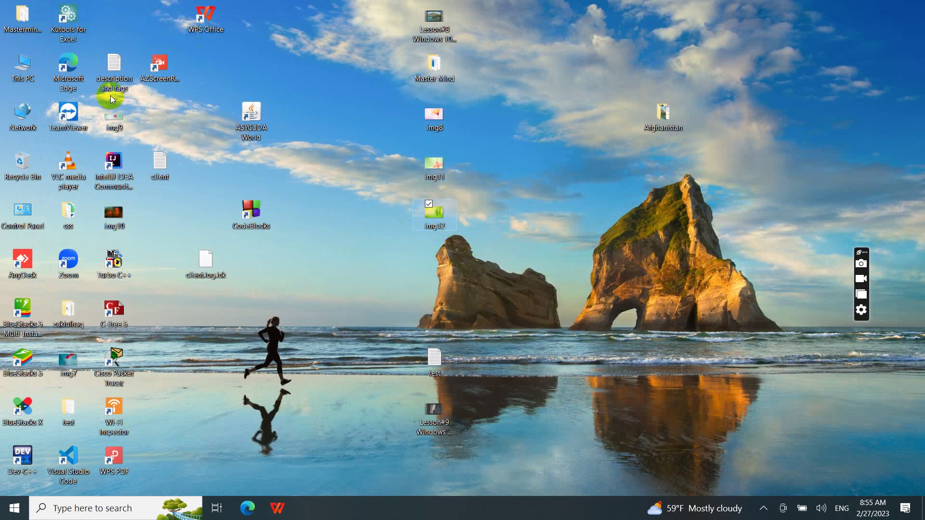
{"action": "left_click_drag", "start_coordinate": [114, 118], "coordinate": [439, 260]}
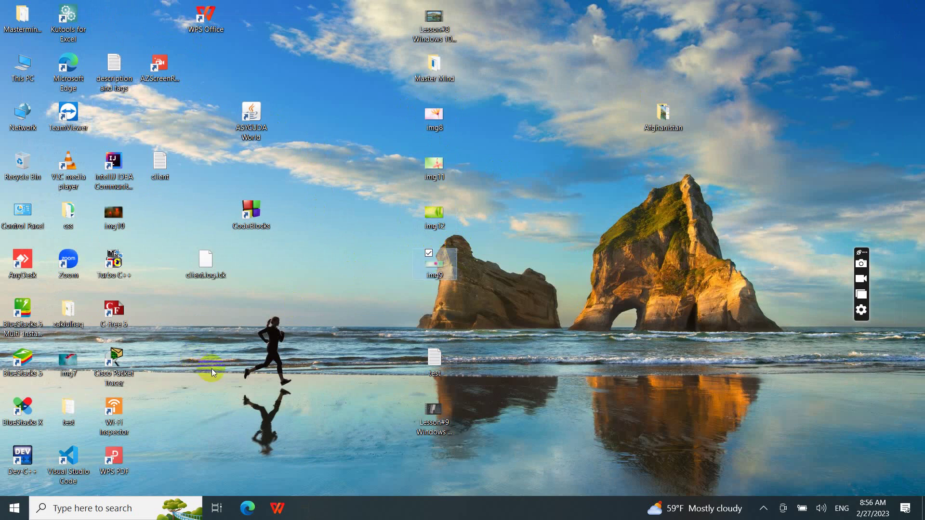
- Permanently delete the Lesson#8 video from the desktop, and check the Recycle Bin's contents for it
{"action": "left_click", "coordinate": [421, 418]}
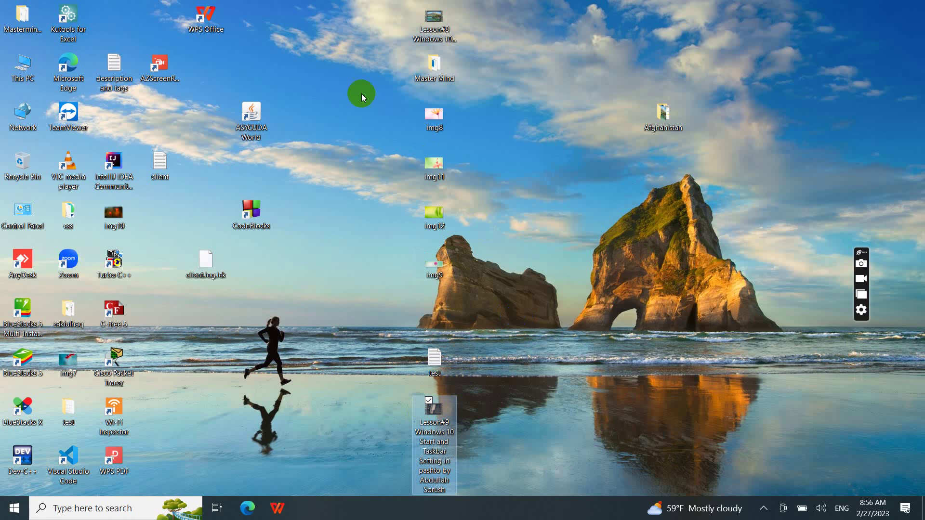
{"action": "left_click", "coordinate": [429, 32]}
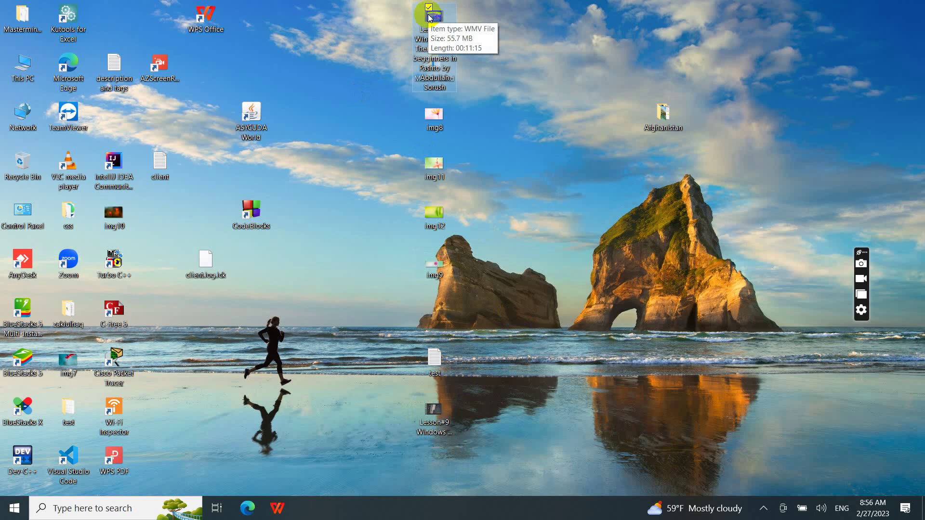
{"action": "key", "text": "Delete"}
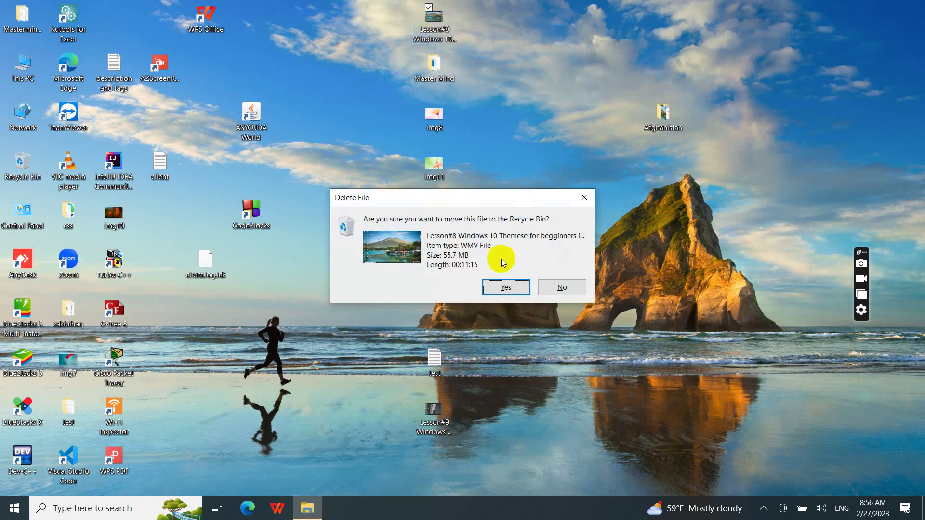
{"action": "left_click", "coordinate": [506, 288]}
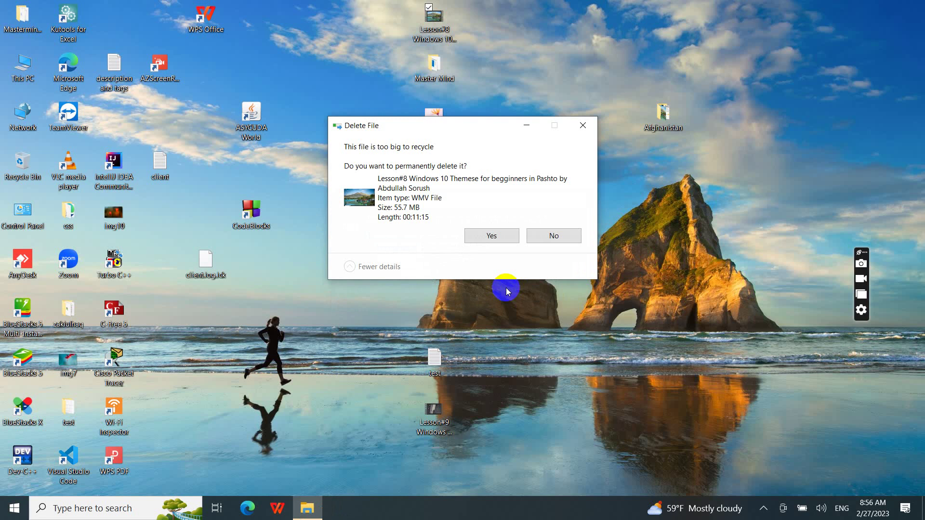
{"action": "left_click", "coordinate": [476, 235]}
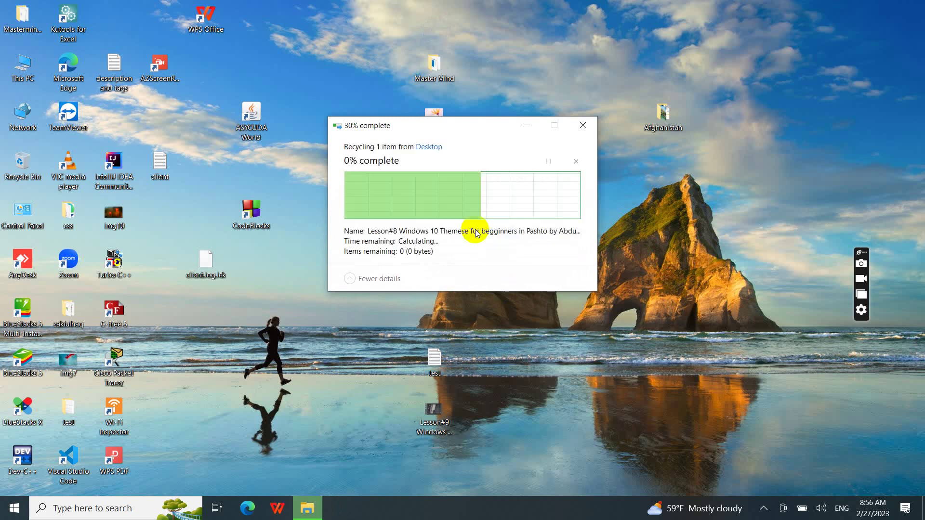
{"action": "double_click", "coordinate": [22, 166]}
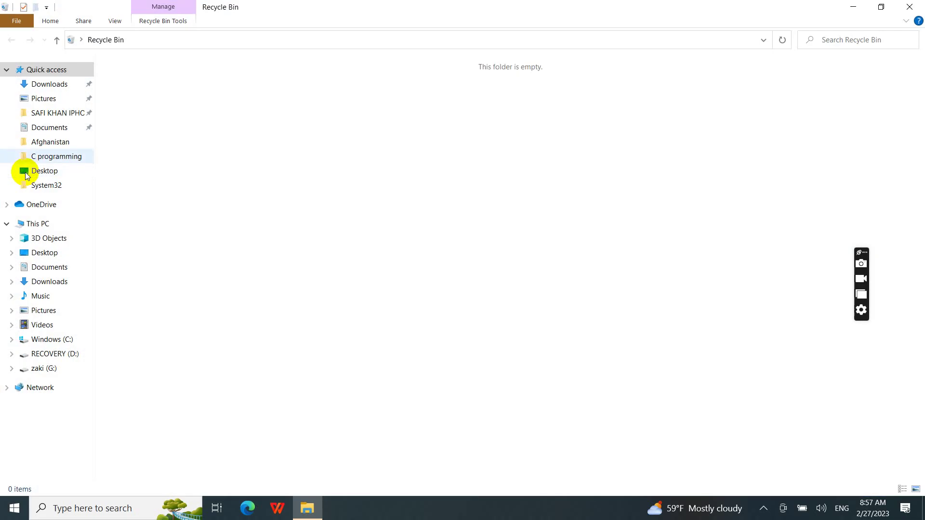
{"action": "left_click", "coordinate": [909, 6]}
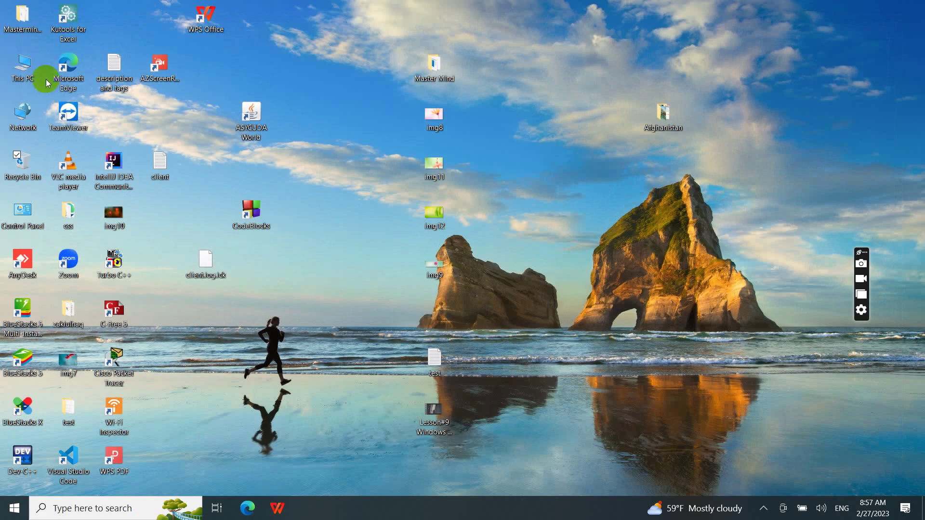
- Open the G: drive in This PC and move its Master Mind Final folder to the Recycle Bin
{"action": "double_click", "coordinate": [32, 66]}
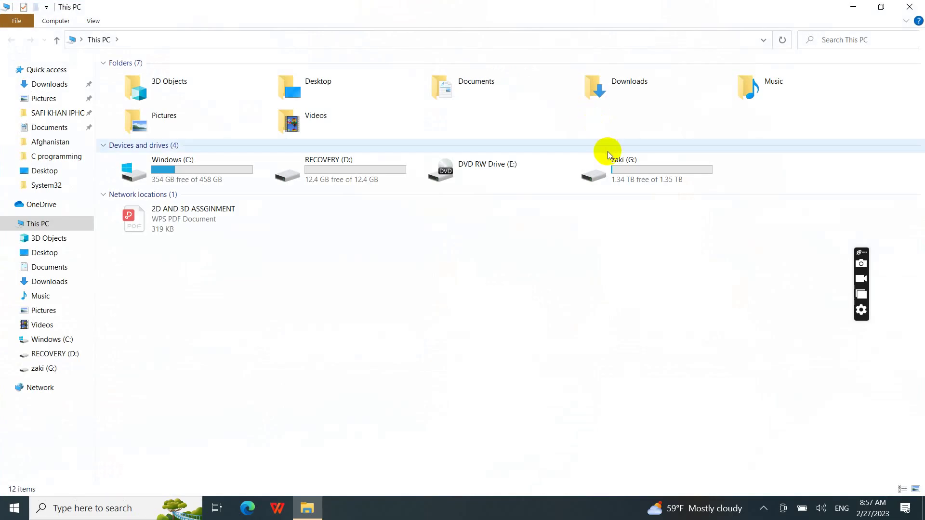
{"action": "double_click", "coordinate": [614, 166]}
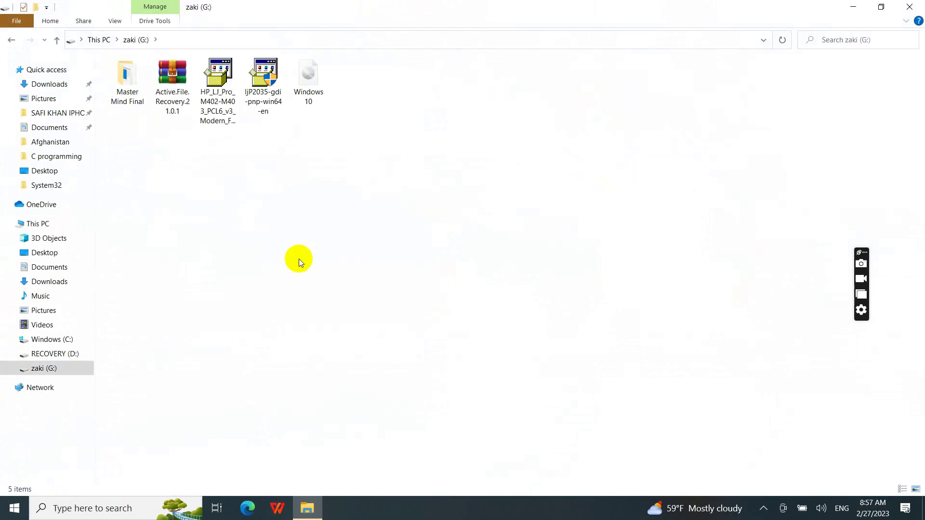
{"action": "left_click", "coordinate": [124, 84]}
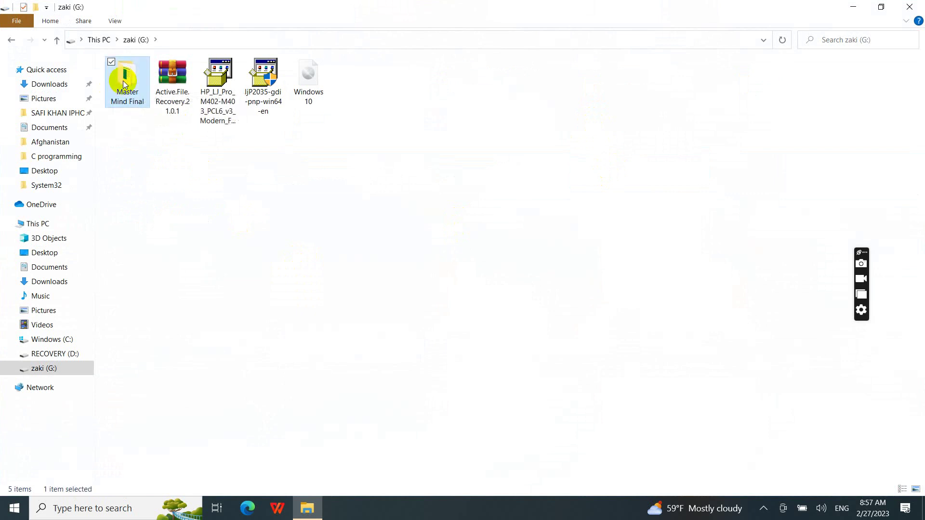
{"action": "key", "text": "Delete"}
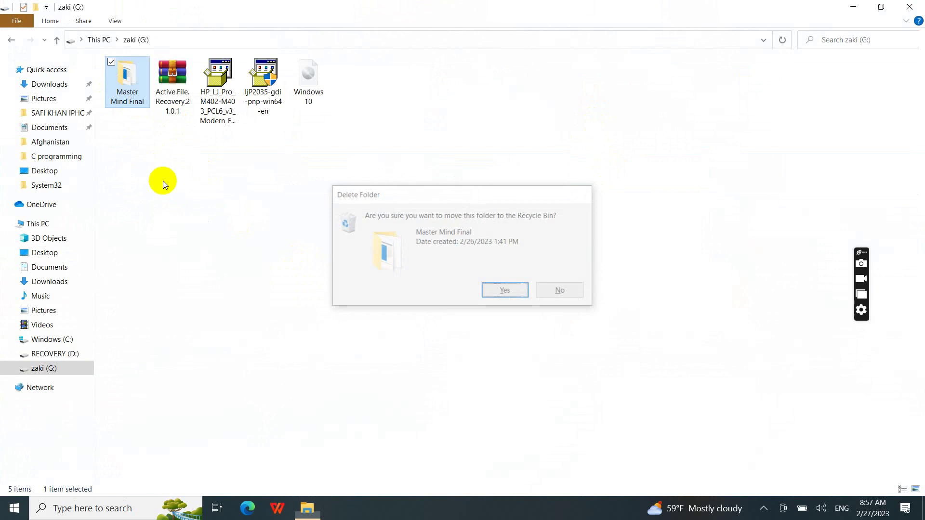
{"action": "key", "text": "Return"}
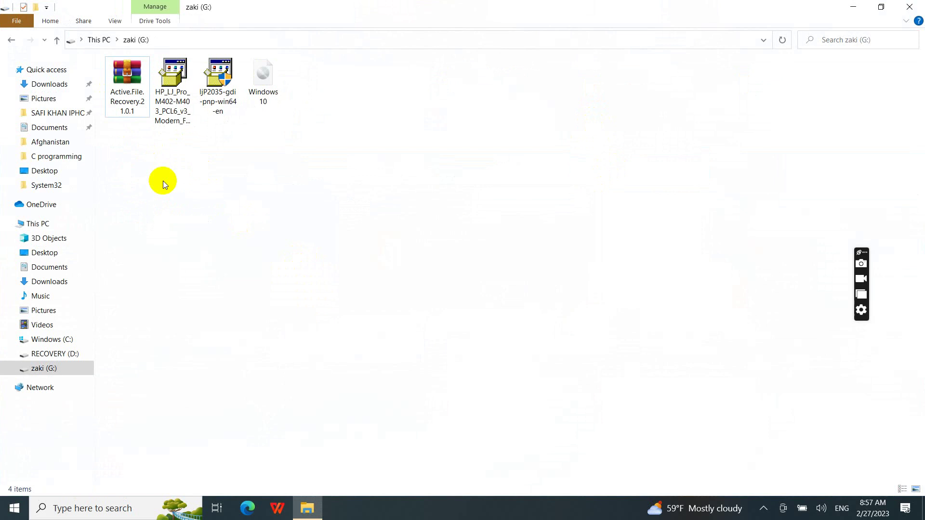
- Move the Windows 10 disc image from the G: drive to the Recycle Bin and close the drive window
{"action": "left_click", "coordinate": [273, 79]}
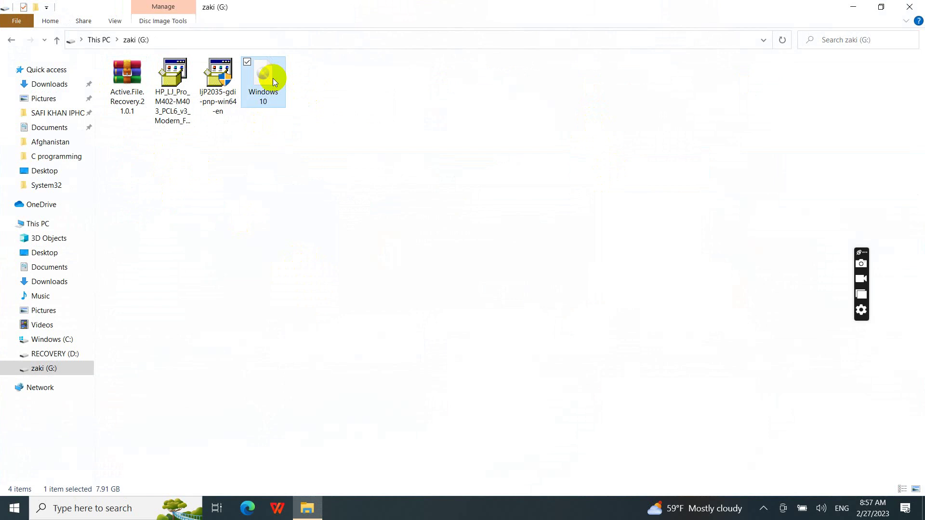
{"action": "left_click", "coordinate": [306, 211]}
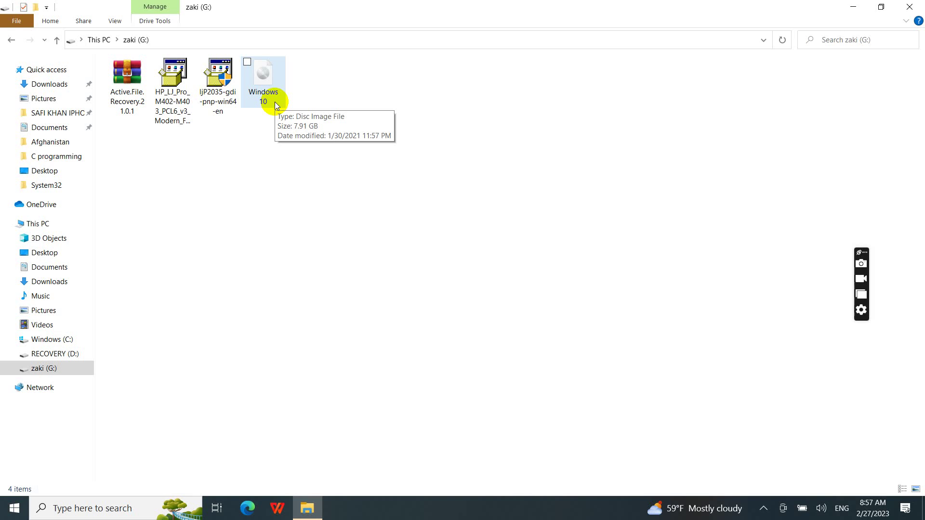
{"action": "left_click", "coordinate": [268, 74]}
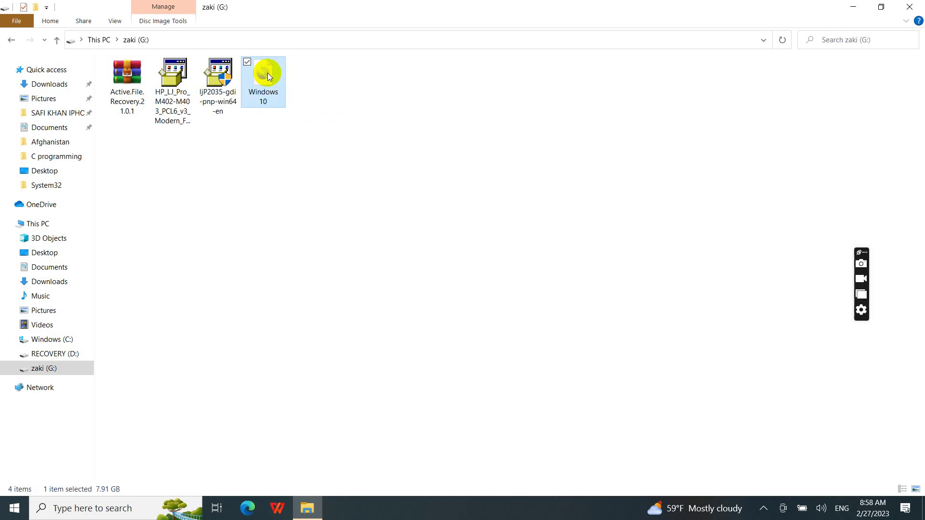
{"action": "key", "text": "Delete"}
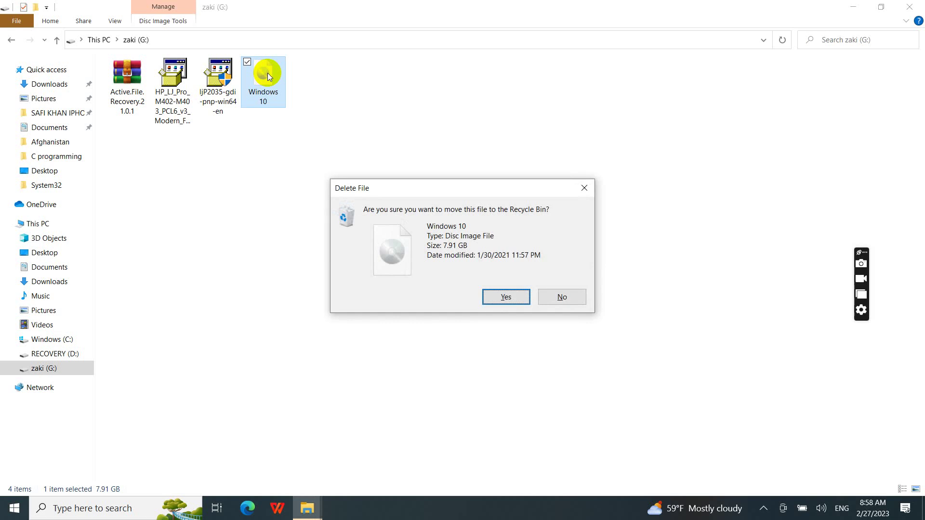
{"action": "key", "text": "Return"}
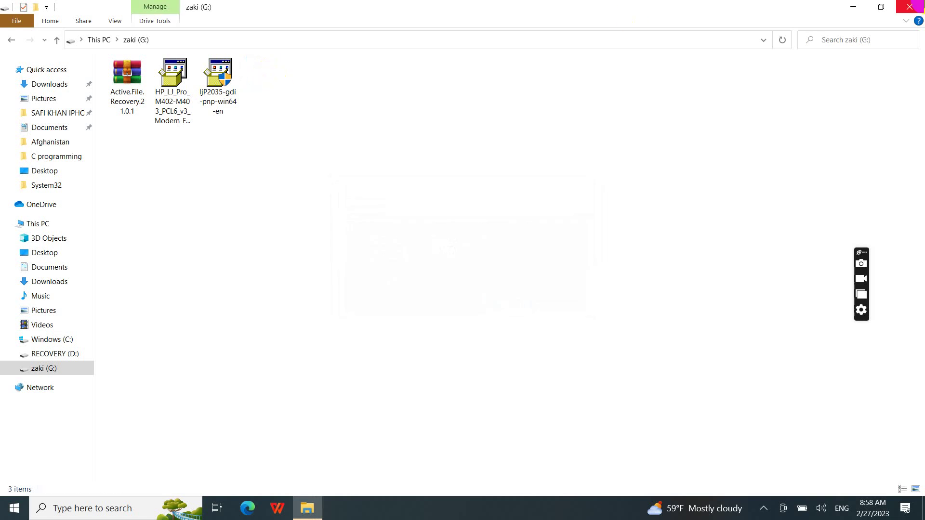
{"action": "left_click", "coordinate": [909, 6]}
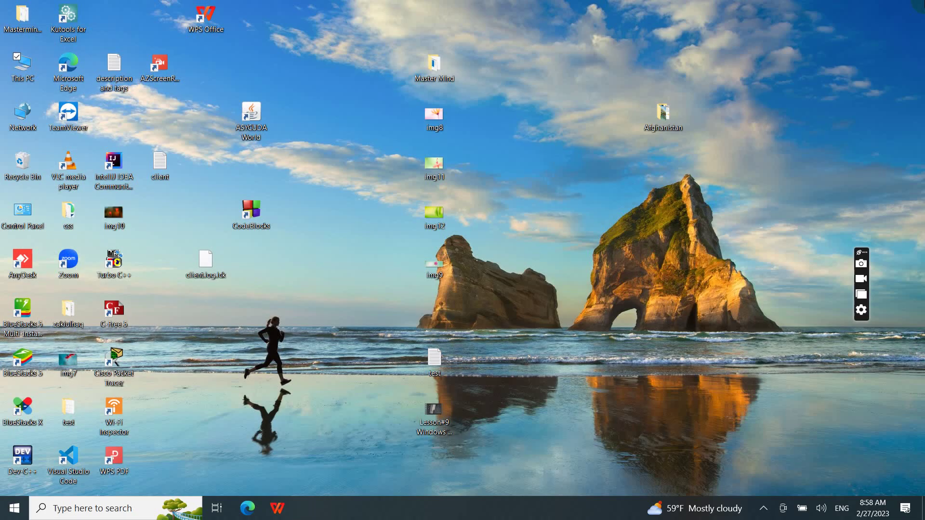
- Check the Recycle Bin for the deleted Windows 10 disc image, and view the drives in This PC
{"action": "double_click", "coordinate": [30, 175]}
{"action": "mouse_move", "coordinate": [327, 157]}
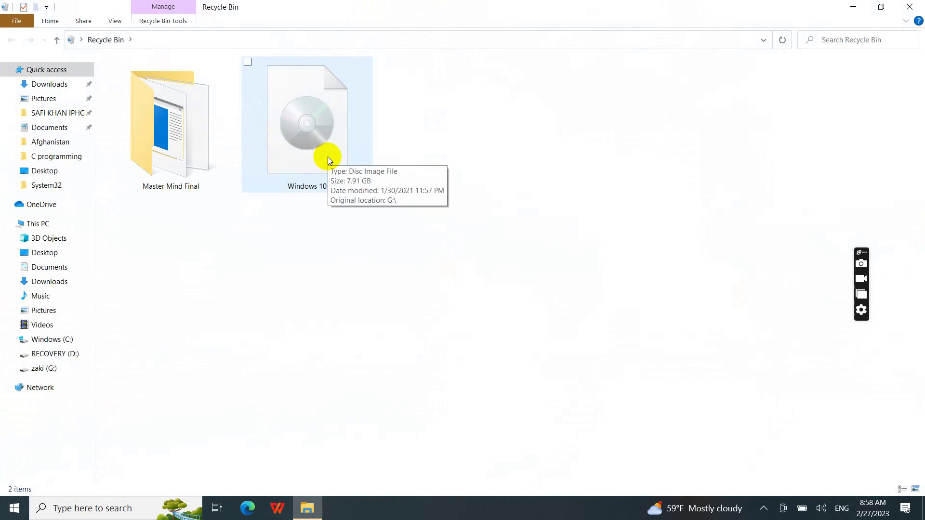
{"action": "left_click", "coordinate": [909, 7]}
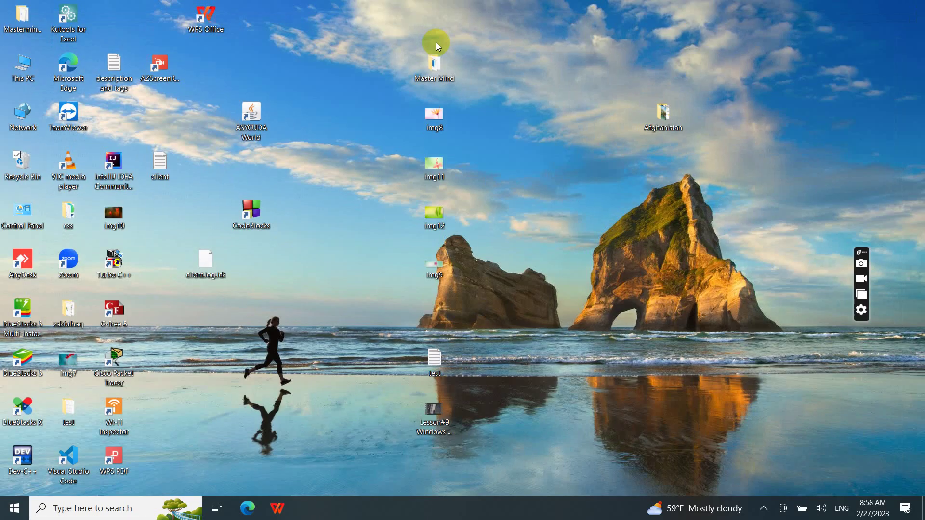
{"action": "double_click", "coordinate": [22, 65]}
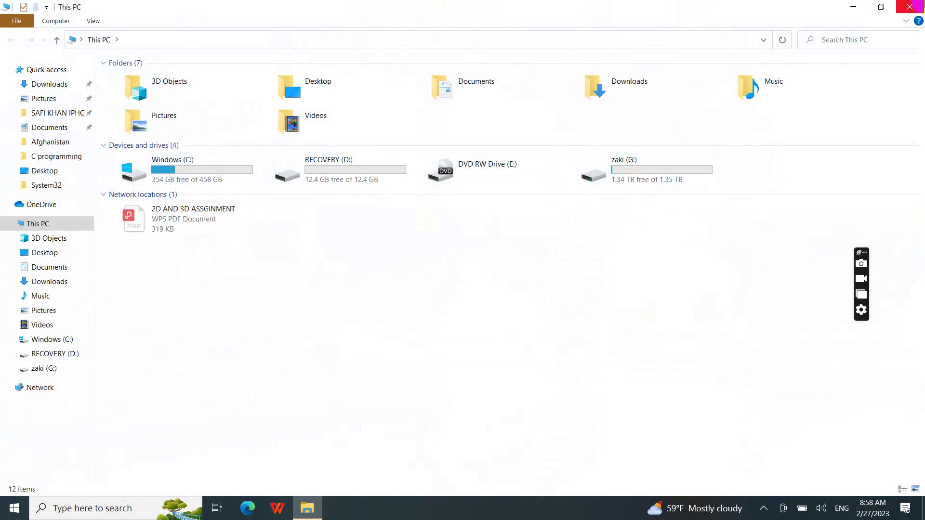
{"action": "left_click", "coordinate": [910, 6]}
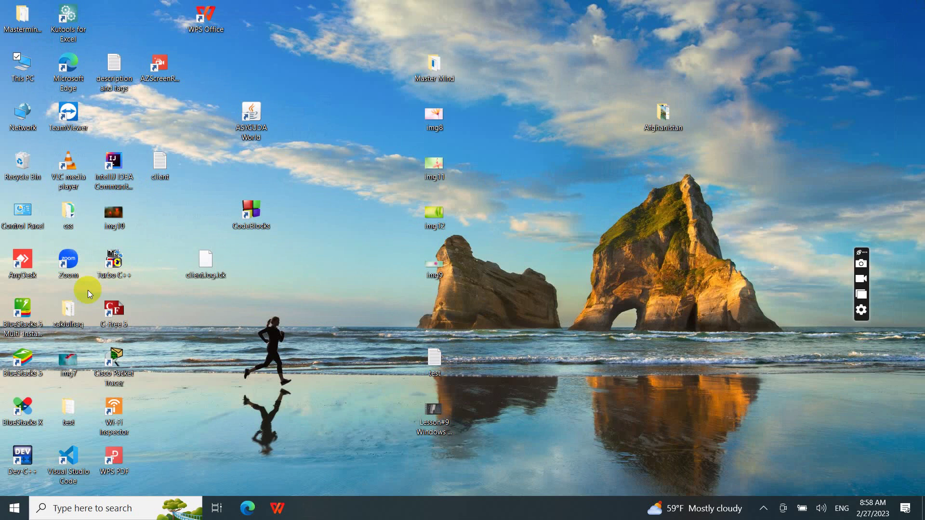
- Restore the Master Mind Final folder and the Windows 10 disc image from the Recycle Bin and close its window
{"action": "double_click", "coordinate": [22, 166]}
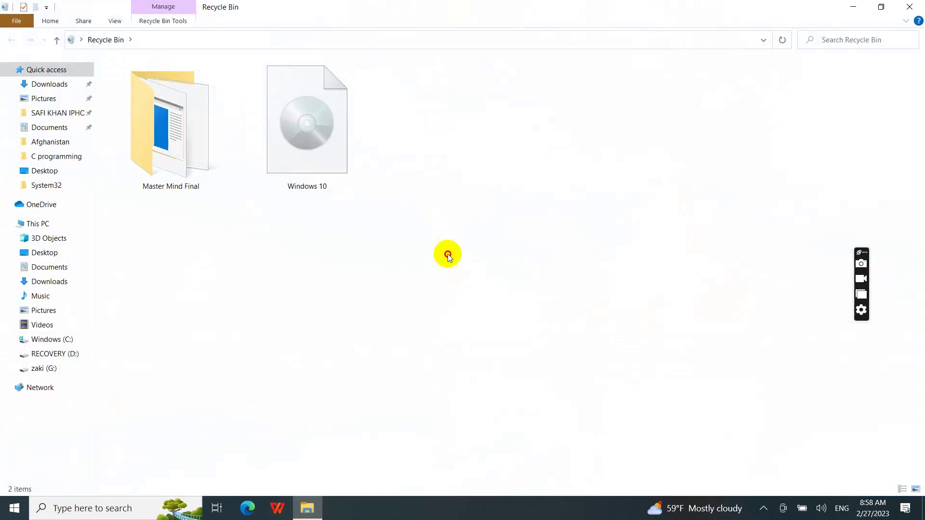
{"action": "left_click_drag", "start_coordinate": [446, 254], "coordinate": [158, 64]}
{"action": "right_click", "coordinate": [155, 91]}
{"action": "left_click", "coordinate": [138, 96]}
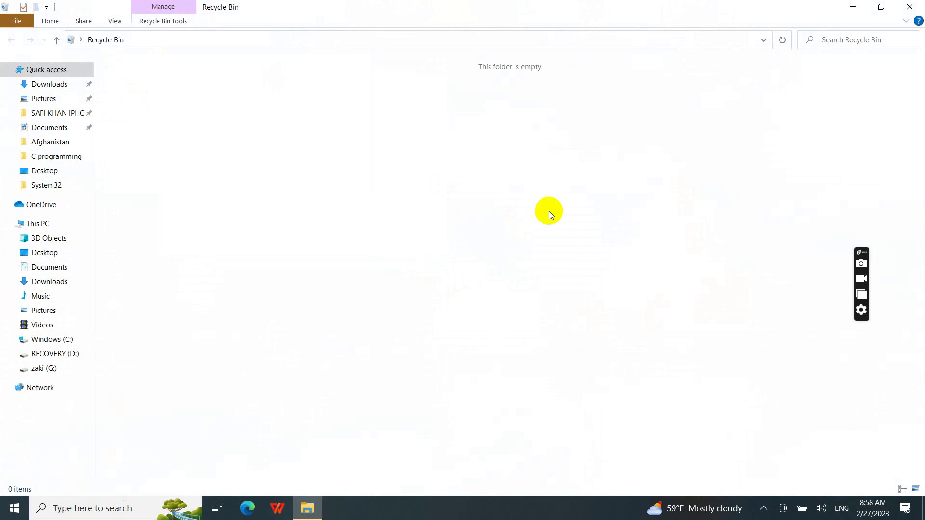
{"action": "left_click", "coordinate": [909, 6]}
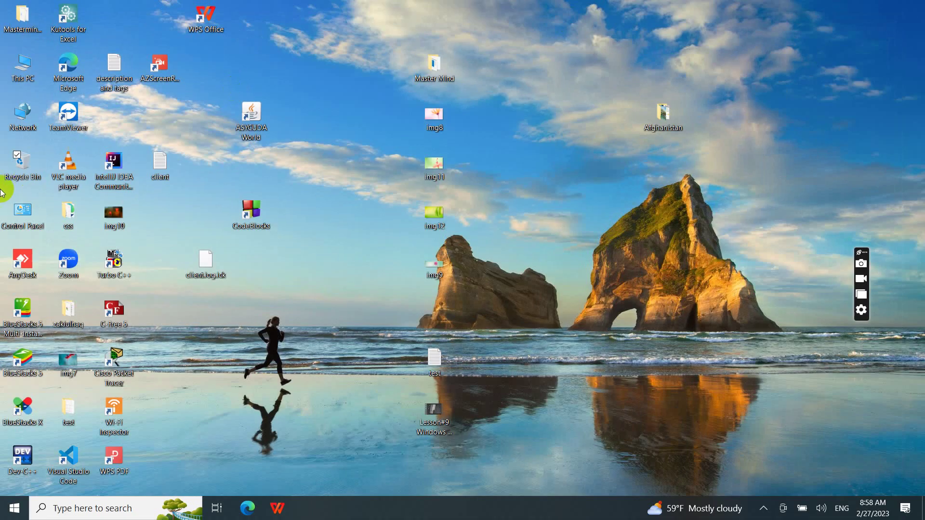
- Set the Recycle Bin's custom maximum size for the Windows (C:) drive to 96000 MB and apply it
{"action": "right_click", "coordinate": [21, 172]}
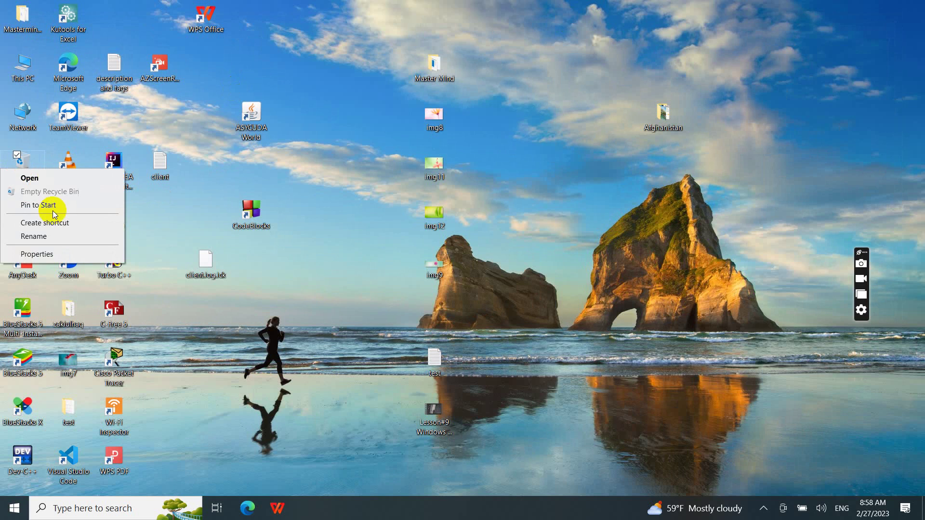
{"action": "left_click", "coordinate": [50, 252]}
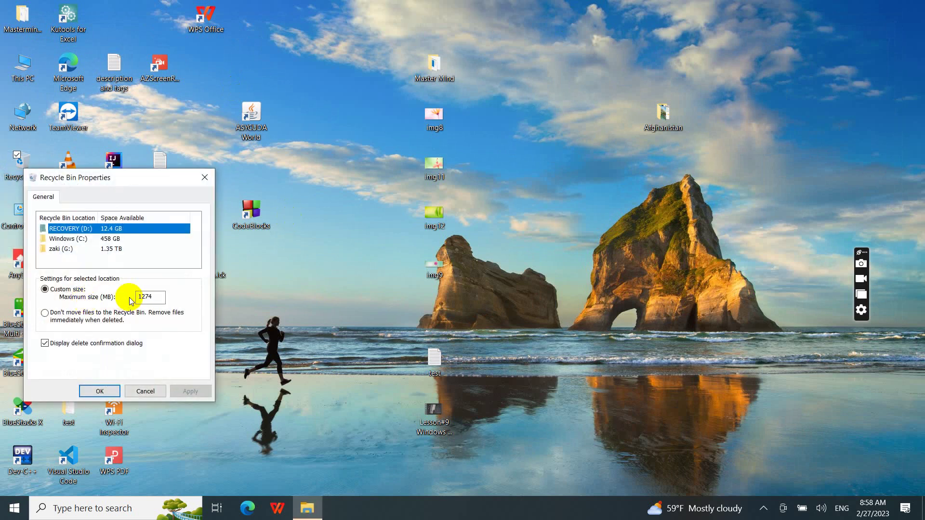
{"action": "left_click", "coordinate": [110, 239]}
{"action": "left_click_drag", "start_coordinate": [154, 298], "coordinate": [126, 298]}
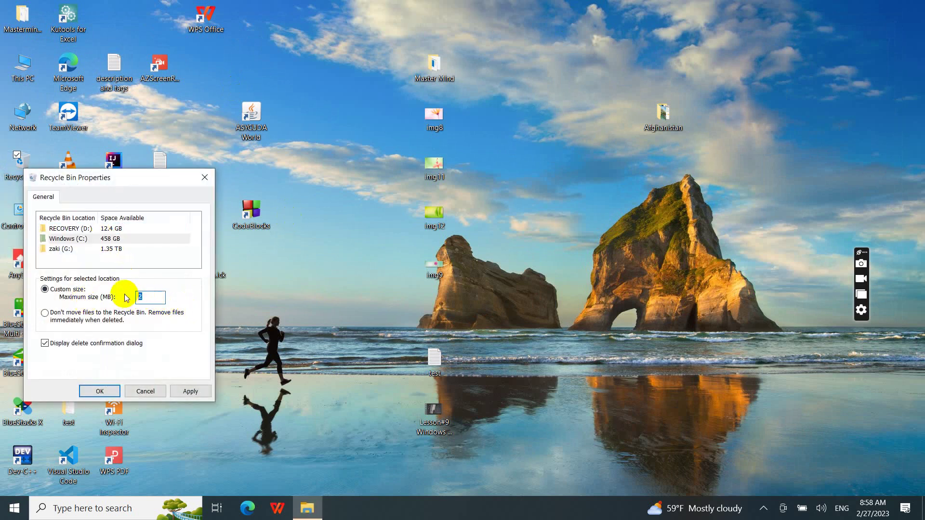
{"action": "type", "text": "96000"}
{"action": "left_click", "coordinate": [190, 391]}
{"action": "left_click", "coordinate": [100, 391]}
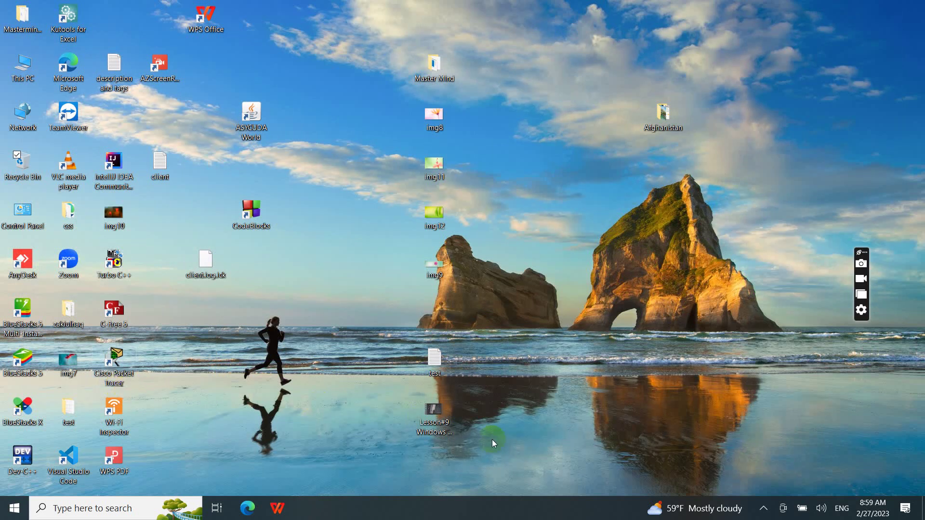
{"action": "left_click", "coordinate": [764, 508]}
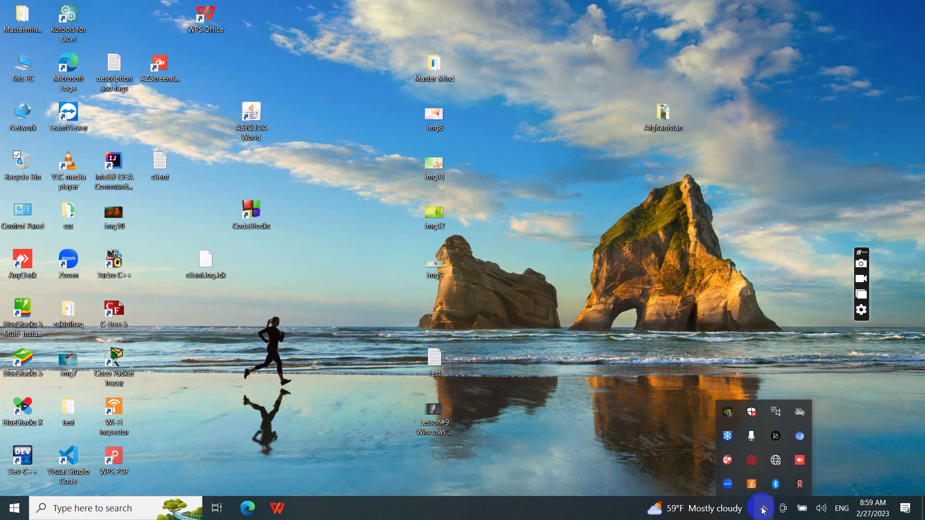